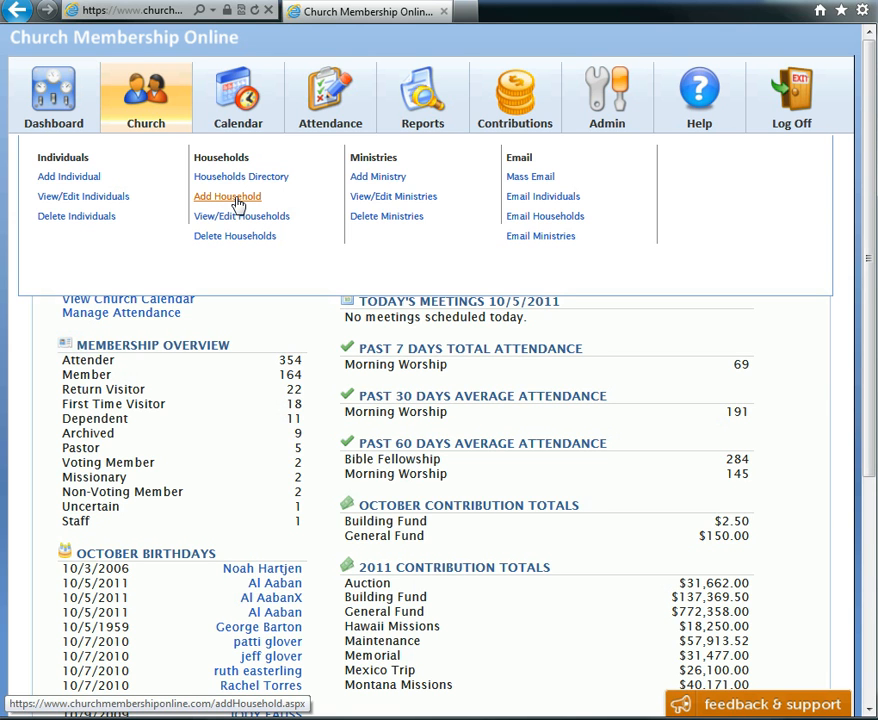
# Start adding a new household and enter the family surname as the household name
pyautogui.click(238, 204)
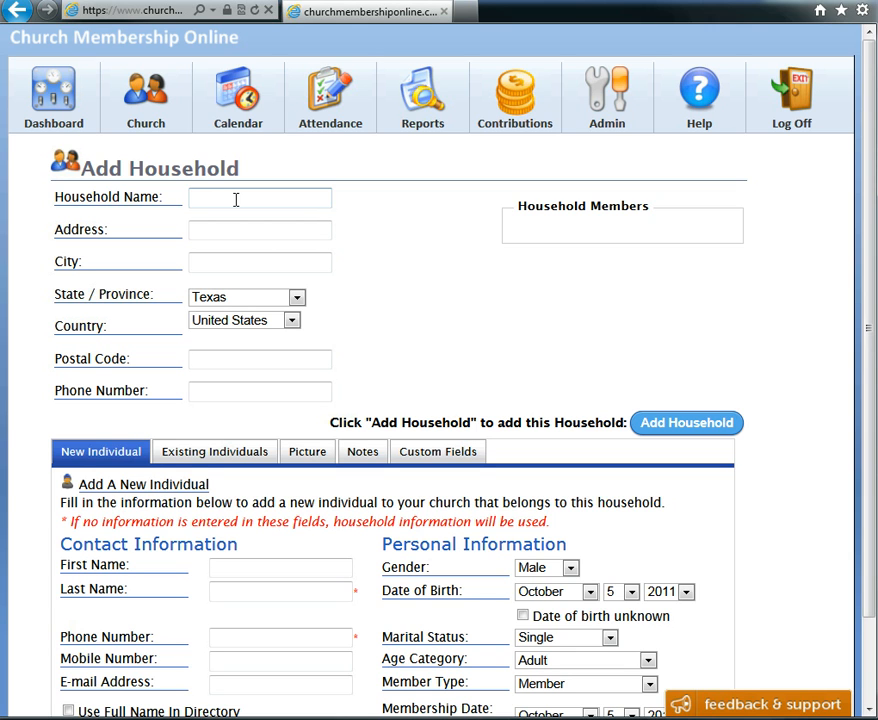
pyautogui.write('Strong')
# Fill in the household's street address and city
pyautogui.click(236, 231)
pyautogui.write('1234')
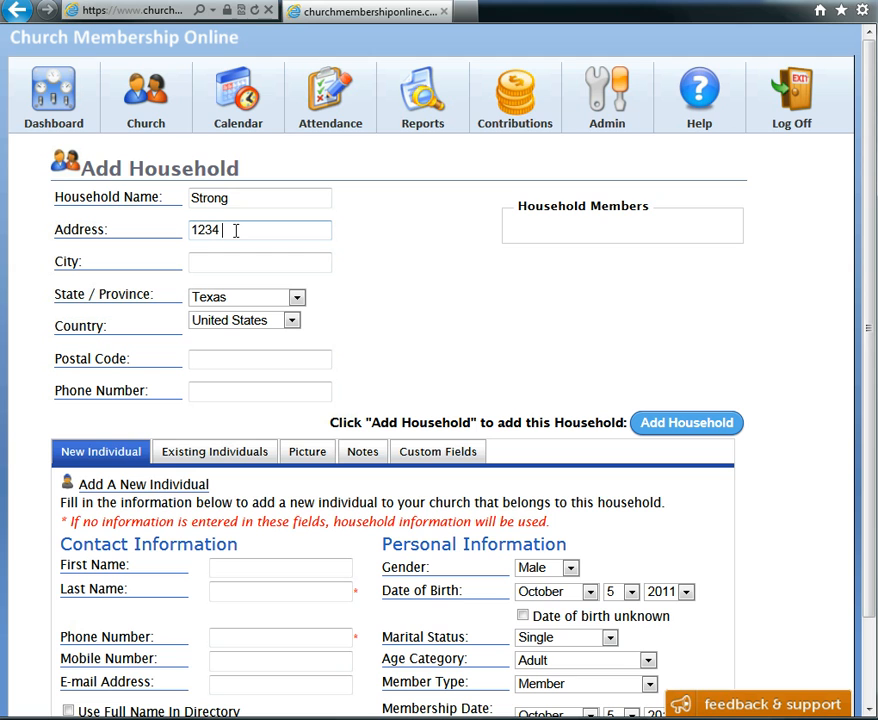
pyautogui.write(' RD')
pyautogui.click(222, 264)
pyautogui.write('Goodtown')
# Set the state to Washington and enter the household's postal code
pyautogui.click(297, 297)
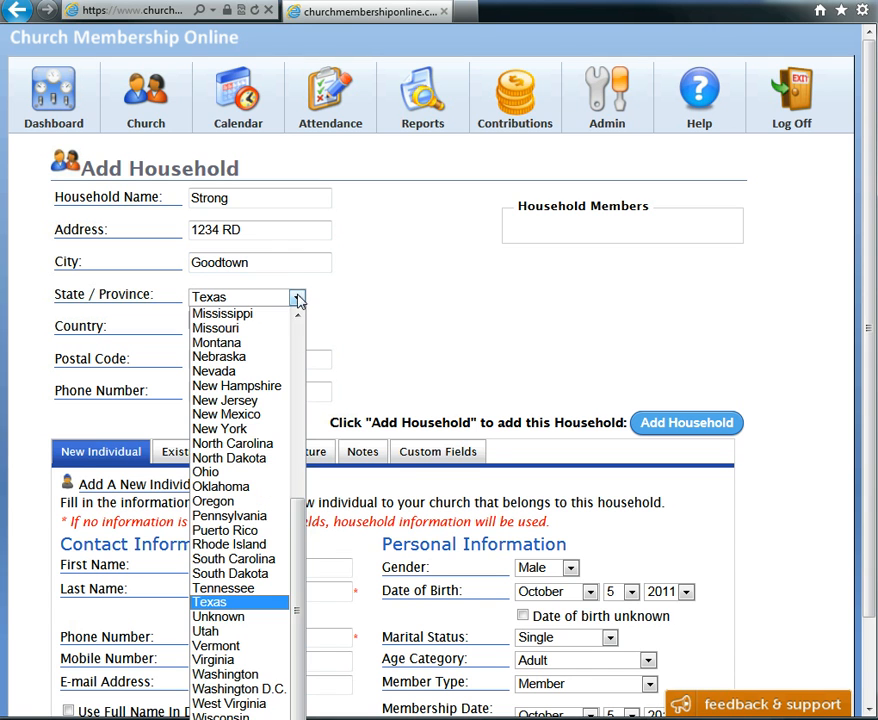
pyautogui.click(258, 674)
pyautogui.click(284, 361)
pyautogui.write('98765')
# Enter the household's phone number
pyautogui.click(268, 392)
pyautogui.write('987-')
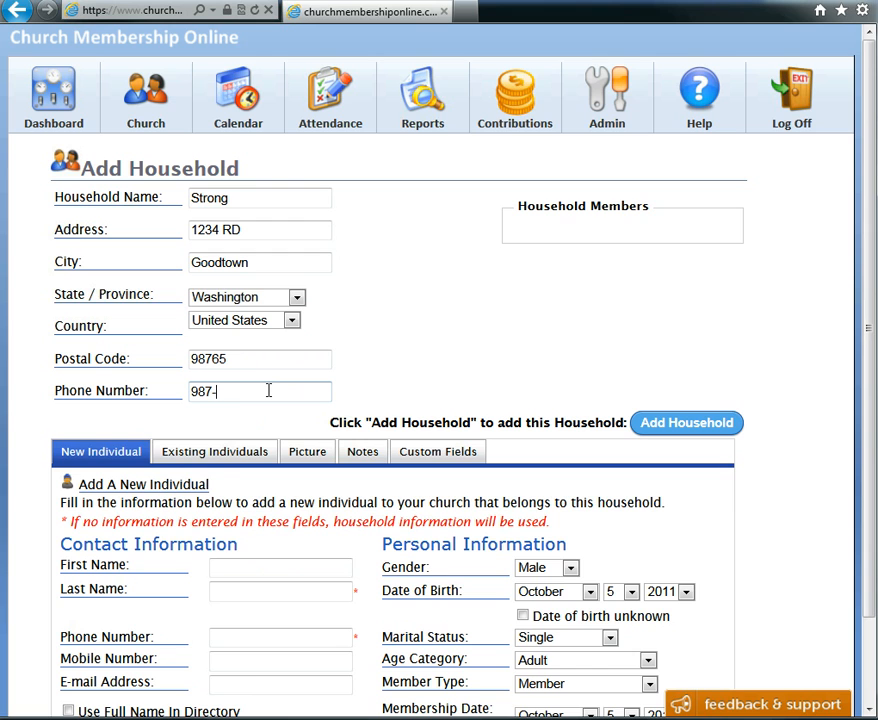
pyautogui.write('654-3210')
pyautogui.click(292, 321)
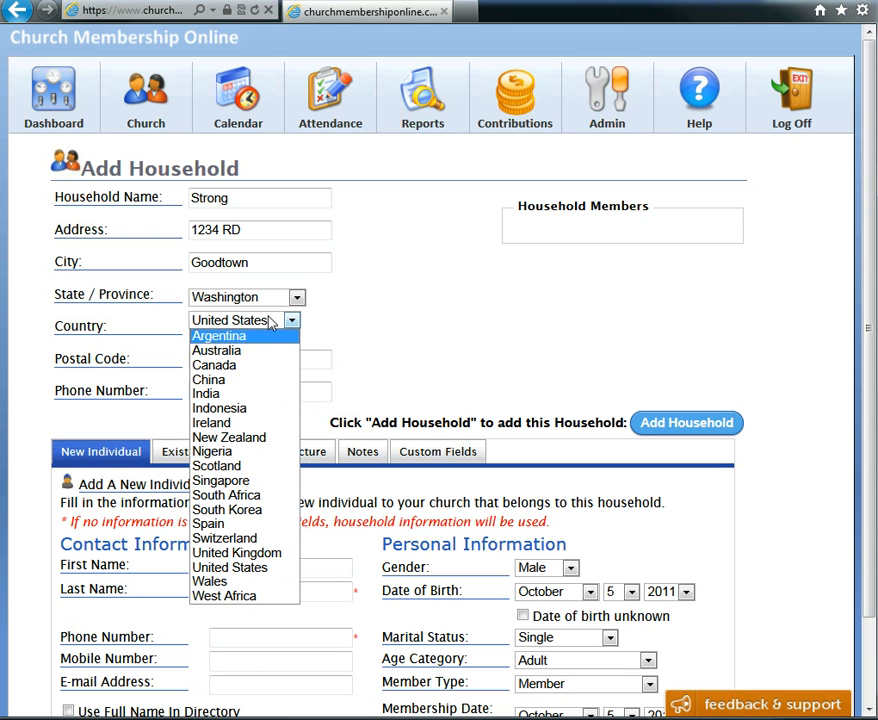
pyautogui.click(421, 257)
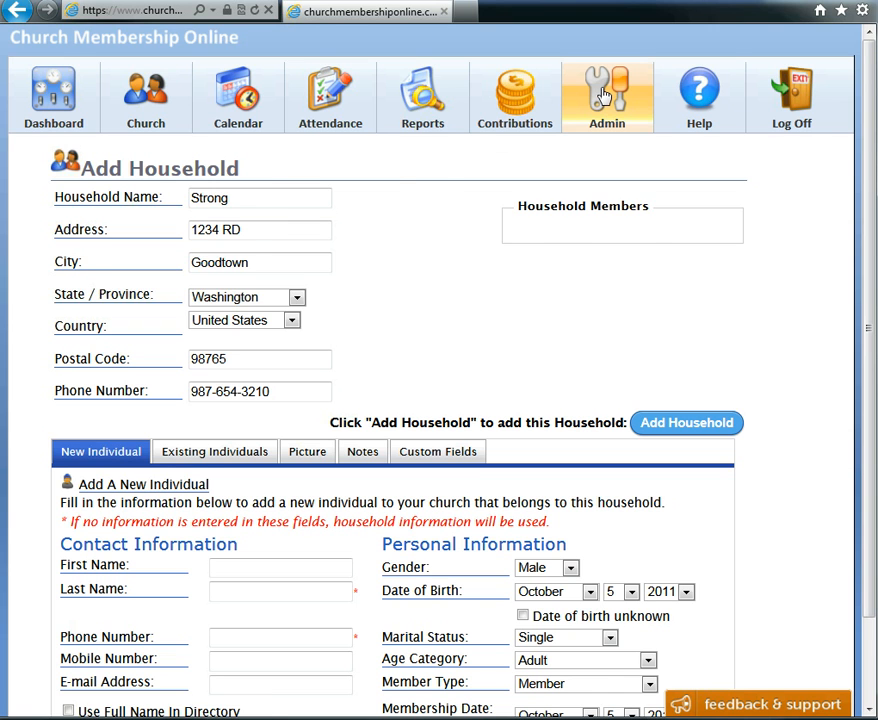
pyautogui.moveTo(607, 95)
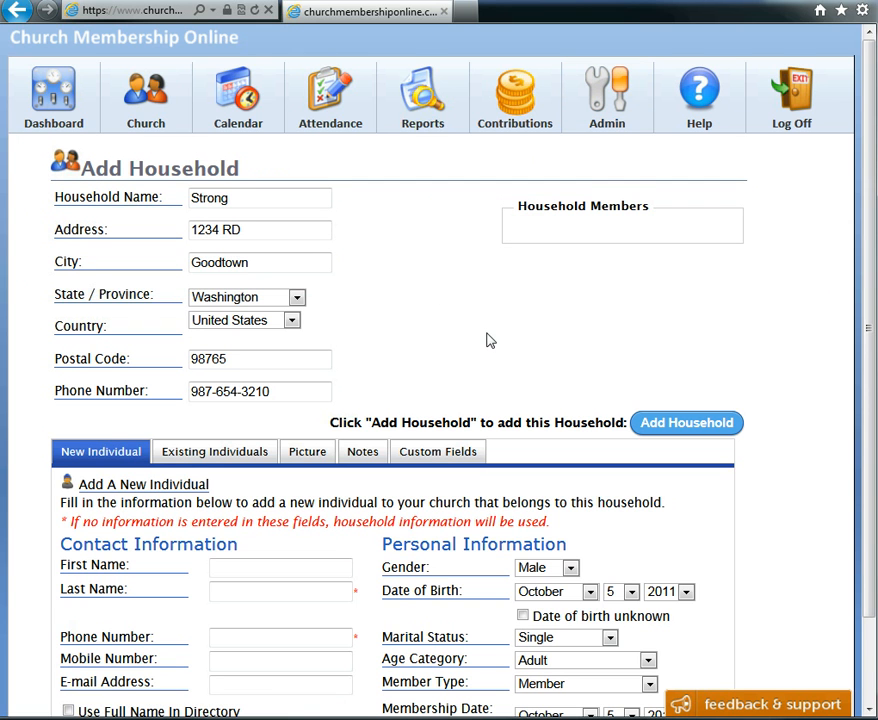
# Enter the first new individual's first name in the household member form
pyautogui.scroll(-2, 490, 341)
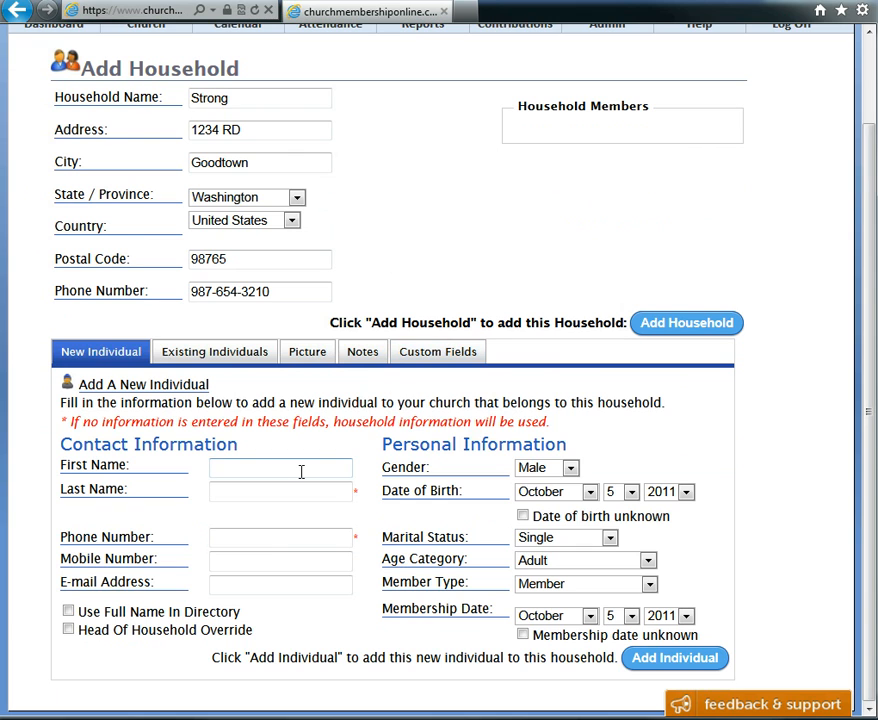
pyautogui.click(272, 469)
pyautogui.write('Ron')
# Mark the individual's birth date as unknown, set marital status to Married, and mark membership date as unknown
pyautogui.click(522, 517)
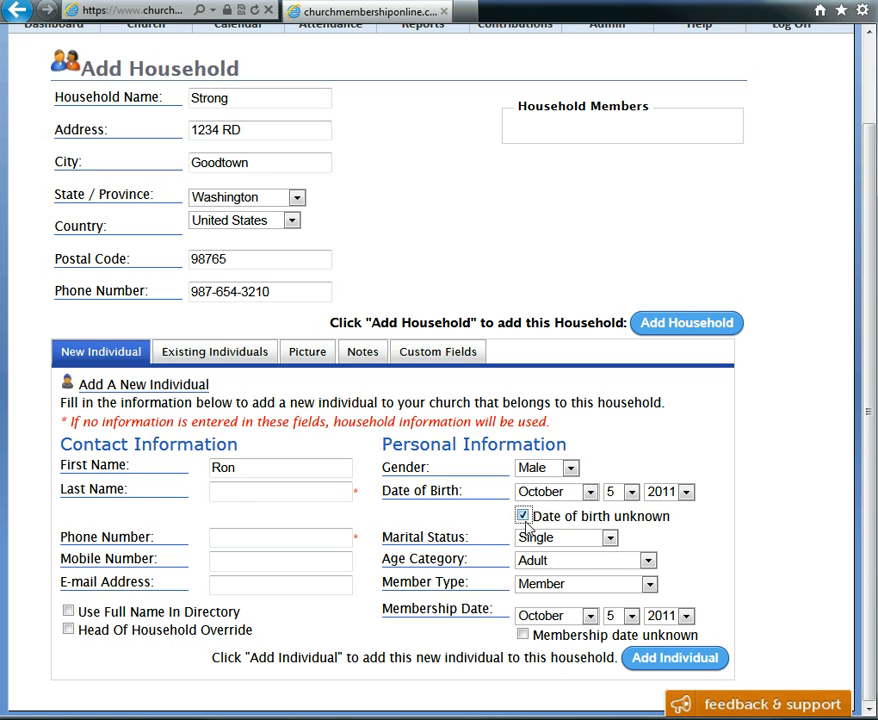
pyautogui.click(609, 538)
pyautogui.click(566, 588)
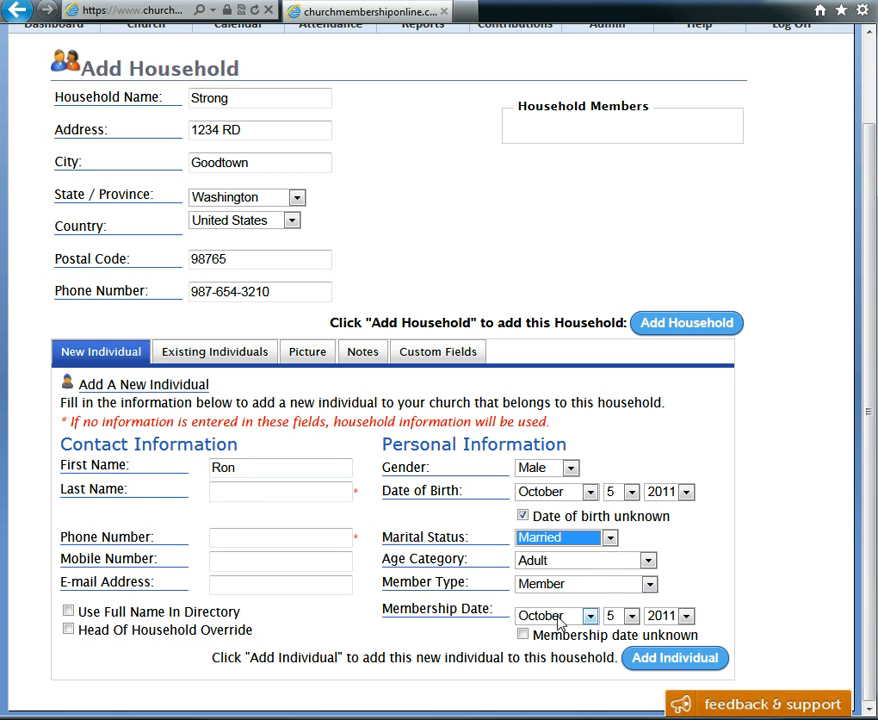
pyautogui.click(522, 634)
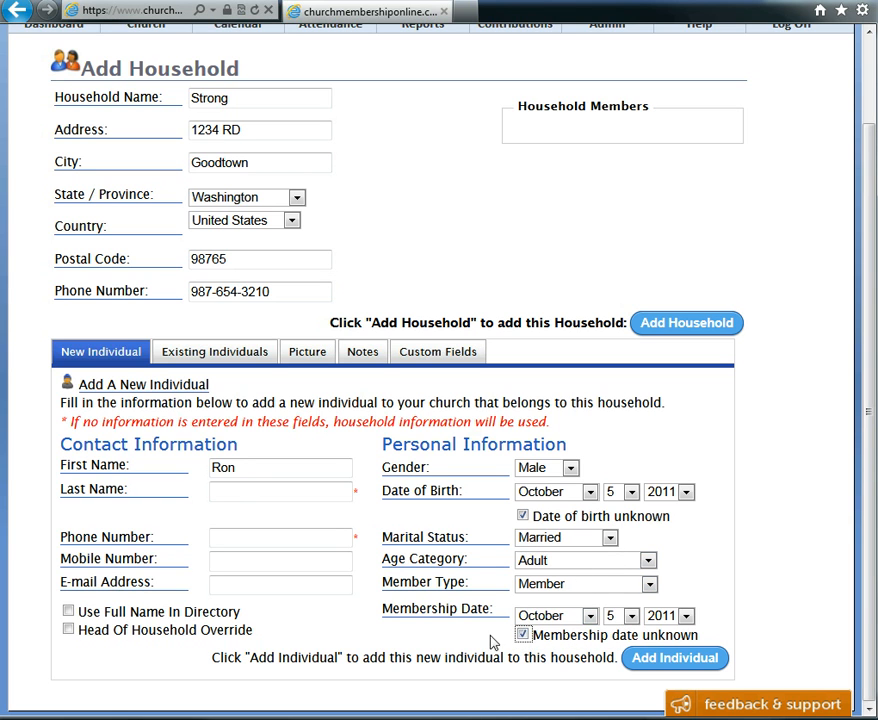
# Fill in the individual's e-mail address and add the individual to the household
pyautogui.click(281, 584)
pyautogui.write('ronstrong')
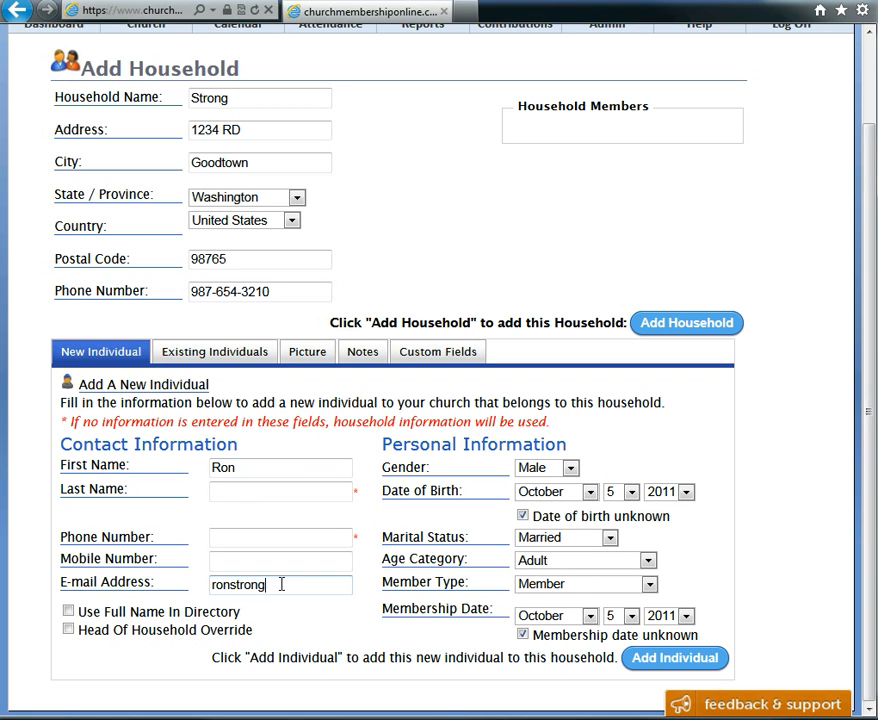
pyautogui.write('@demo.com')
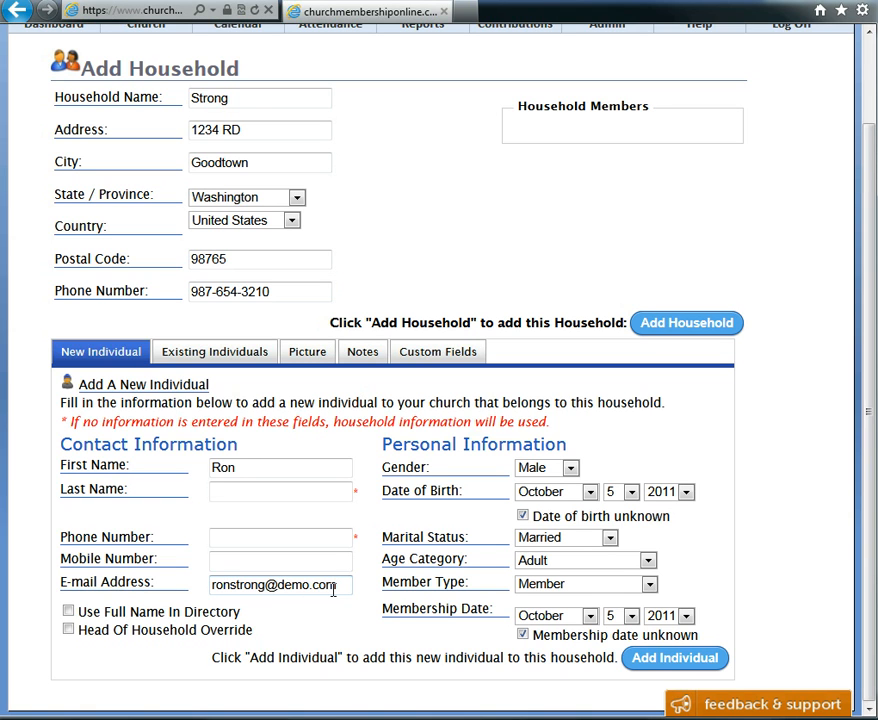
pyautogui.click(697, 665)
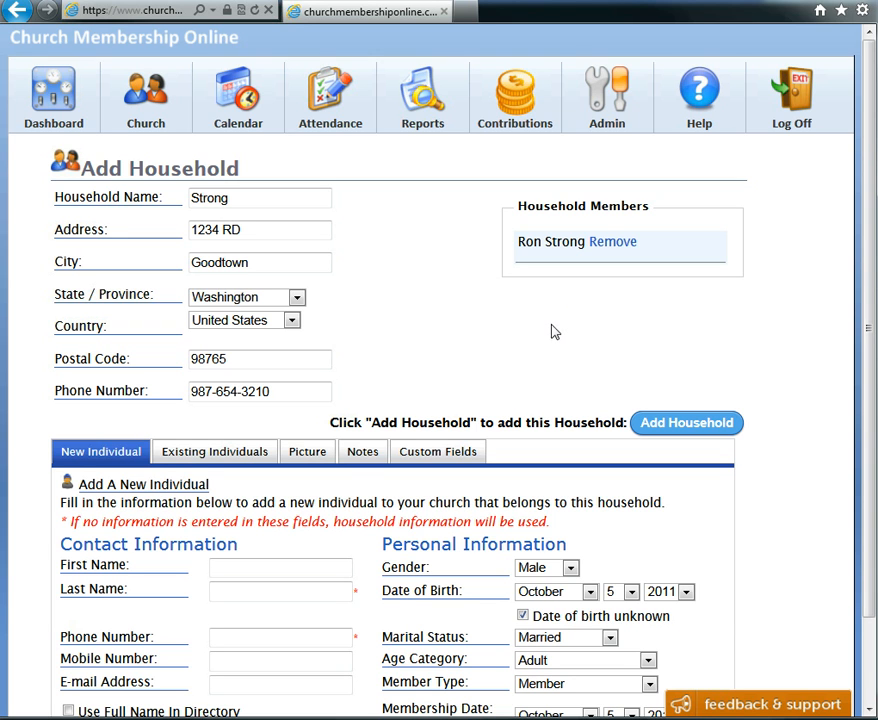
# Add a second individual to the household with her first name and Female gender
pyautogui.click(273, 568)
pyautogui.write('June')
pyautogui.click(571, 569)
pyautogui.click(556, 598)
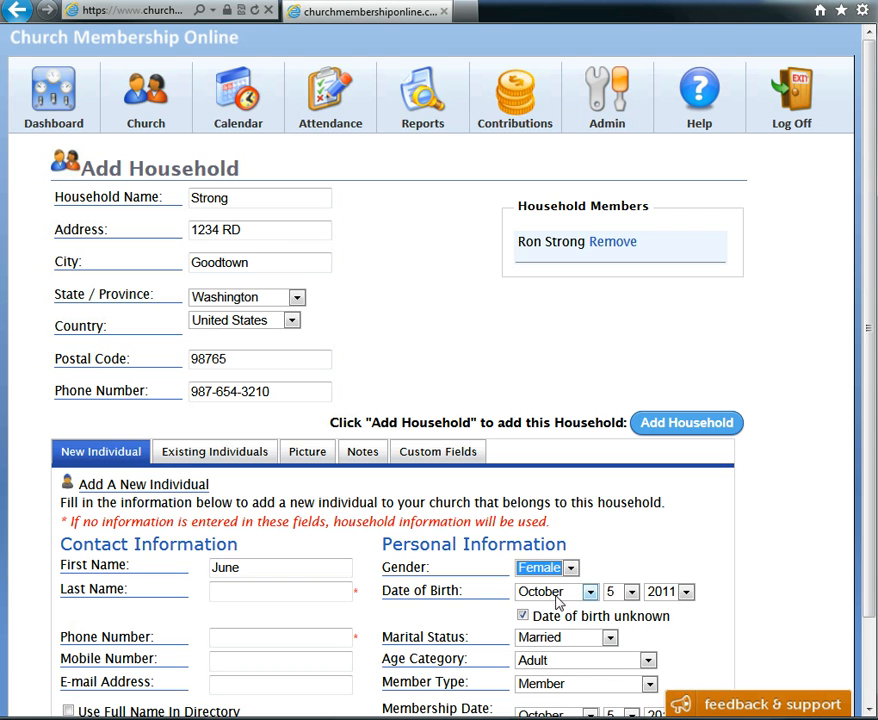
pyautogui.scroll(-2, 770, 657)
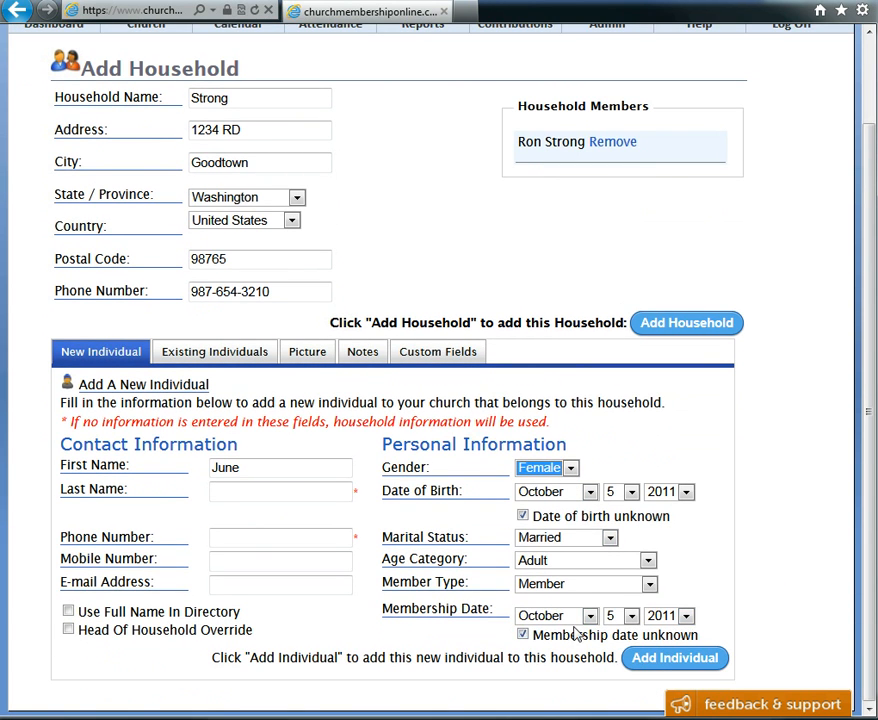
pyautogui.click(663, 663)
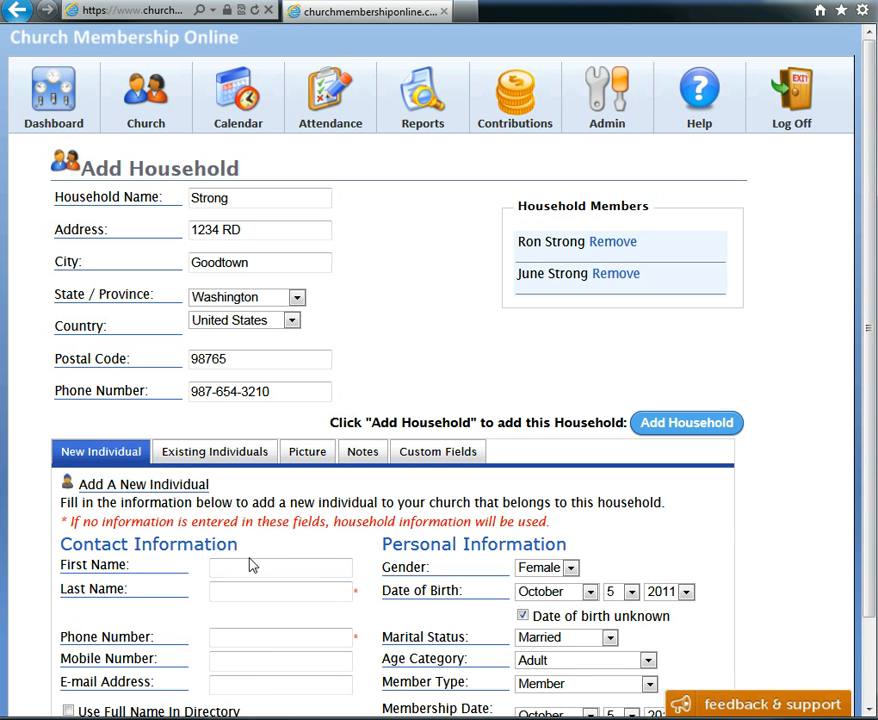
# Enter a third individual's first name, set gender to Male and marital status to Not Applicable
pyautogui.write('Andy')
pyautogui.click(567, 569)
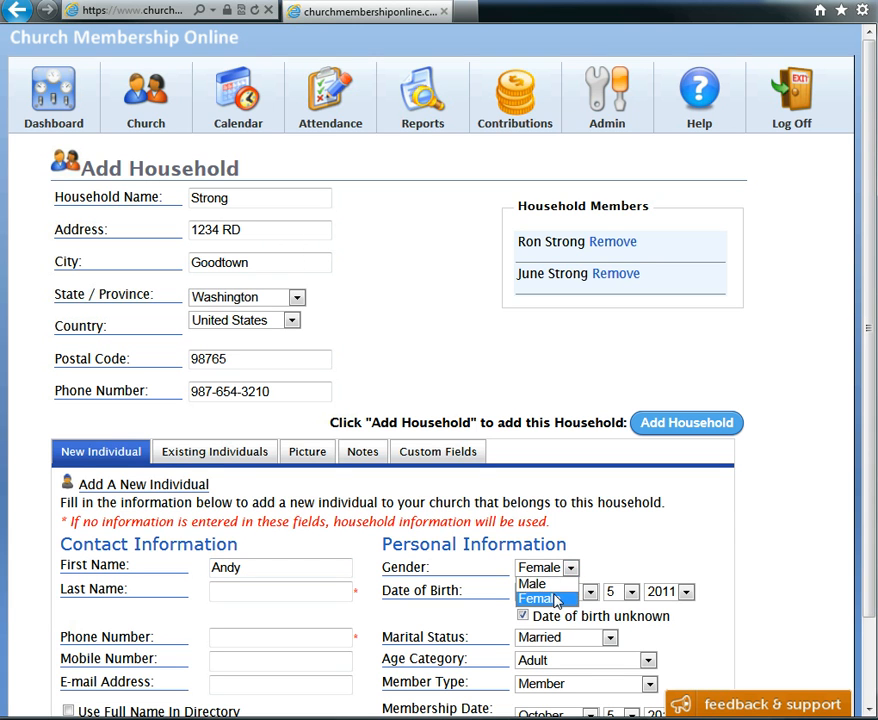
pyautogui.click(555, 600)
pyautogui.click(568, 568)
pyautogui.click(542, 586)
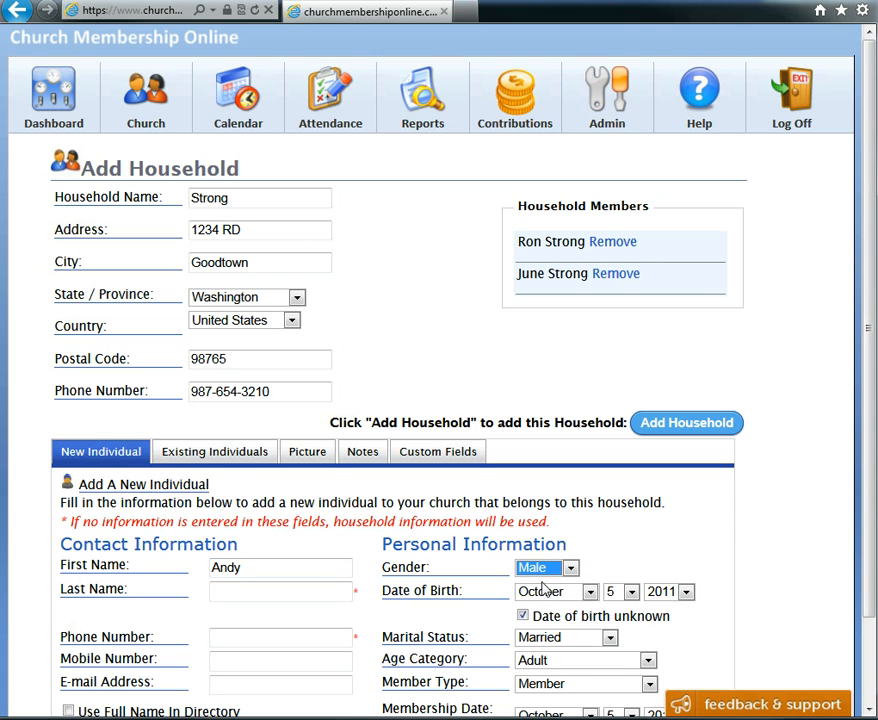
pyautogui.click(610, 638)
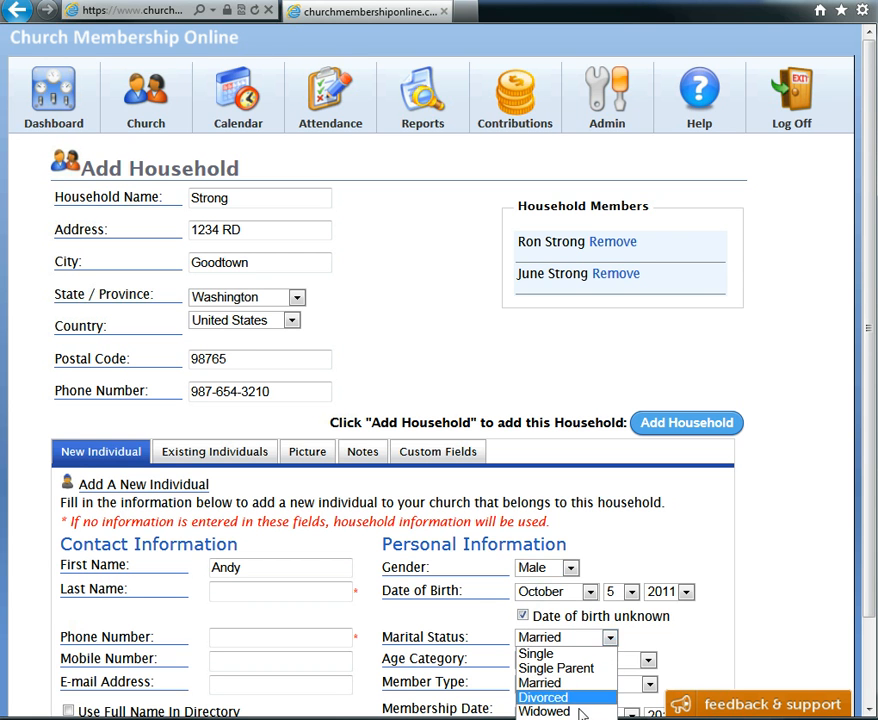
pyautogui.click(560, 716)
# Set the third individual's age category to Elementary School and member type to Dependent, then add him
pyautogui.scroll(-2, 722, 638)
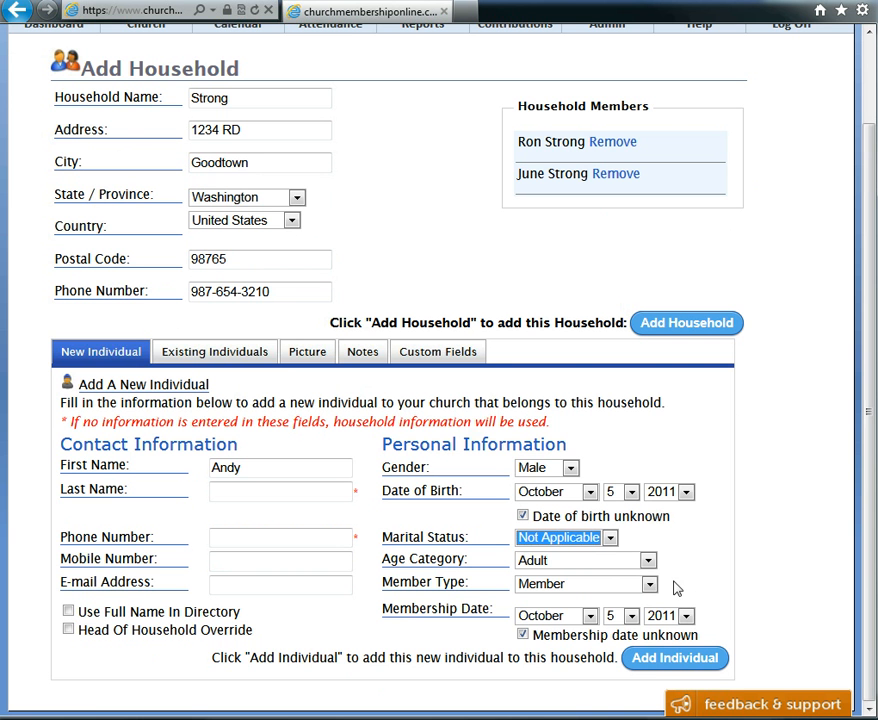
pyautogui.click(648, 561)
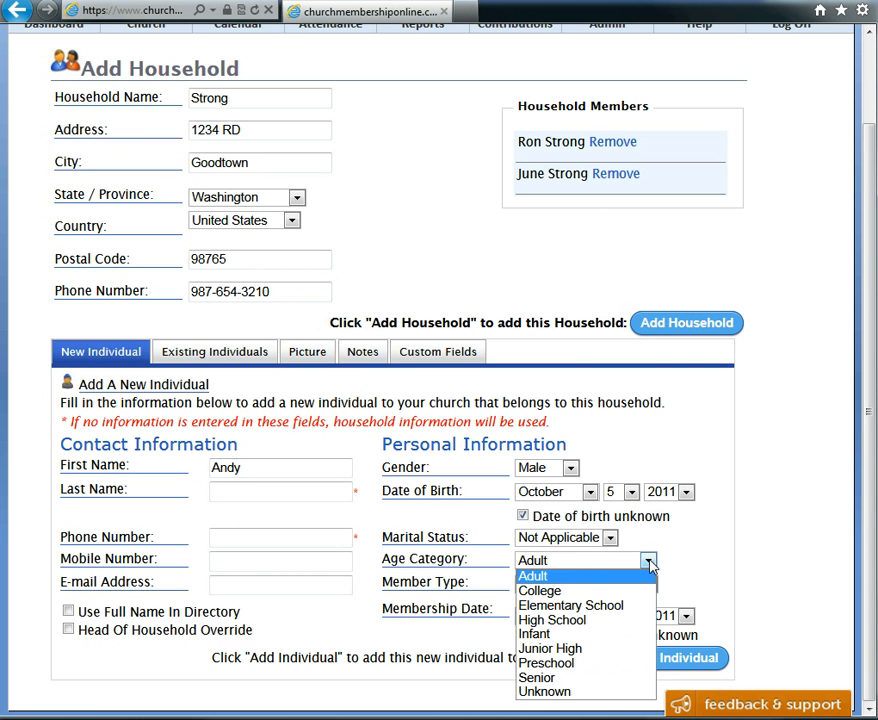
pyautogui.click(586, 605)
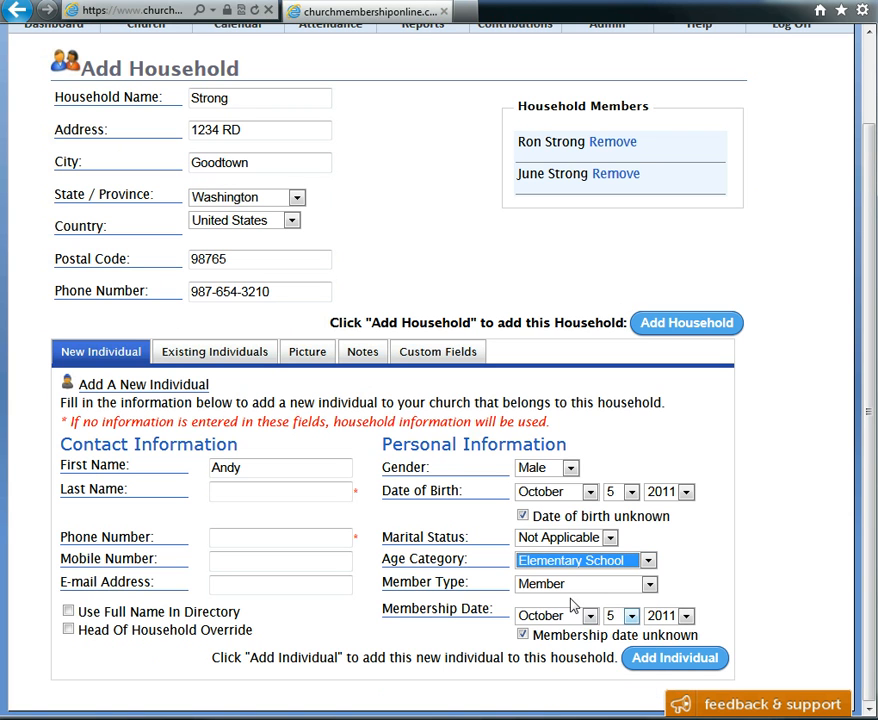
pyautogui.click(650, 586)
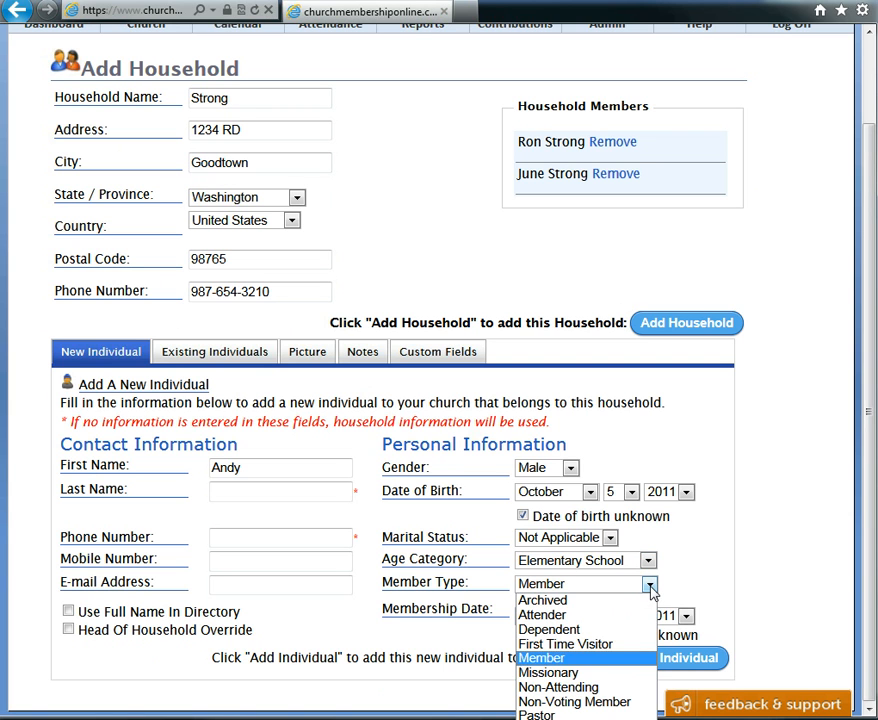
pyautogui.click(549, 629)
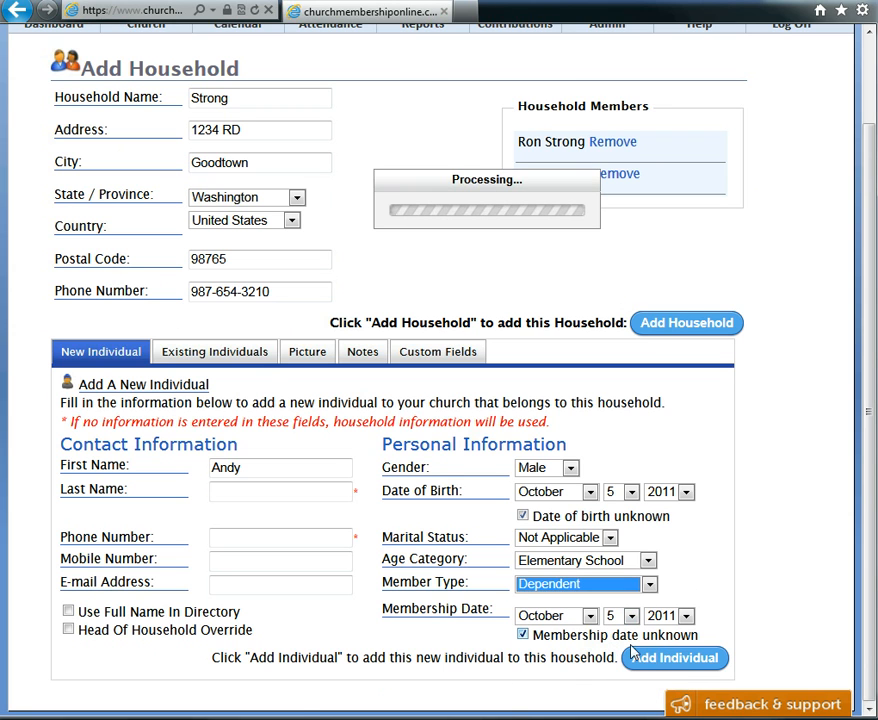
pyautogui.click(662, 659)
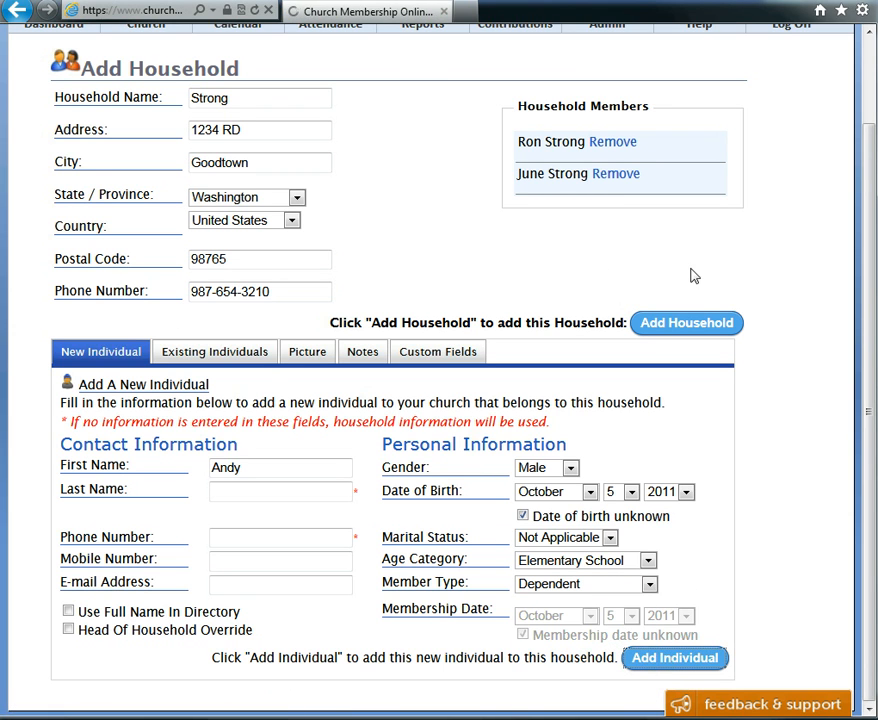
pyautogui.click(693, 333)
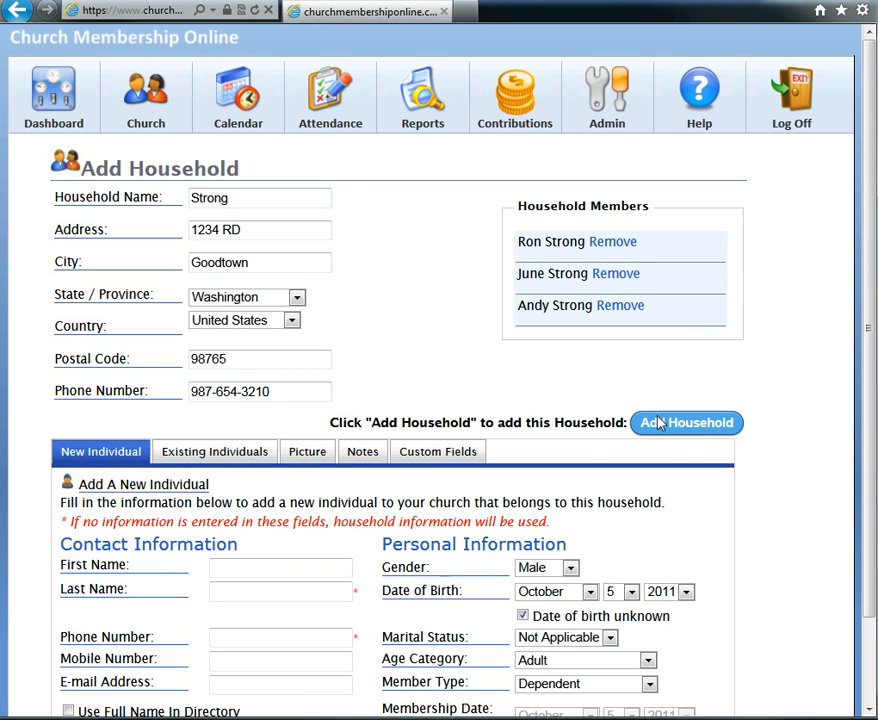
# Save the new household with its three members
pyautogui.click(686, 428)
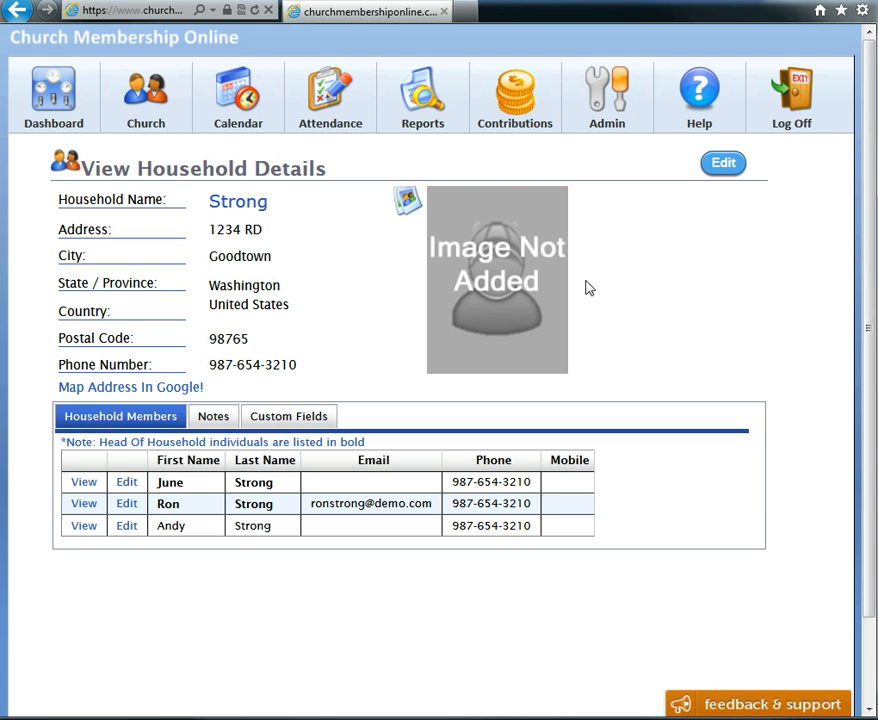
pyautogui.moveTo(428, 120)
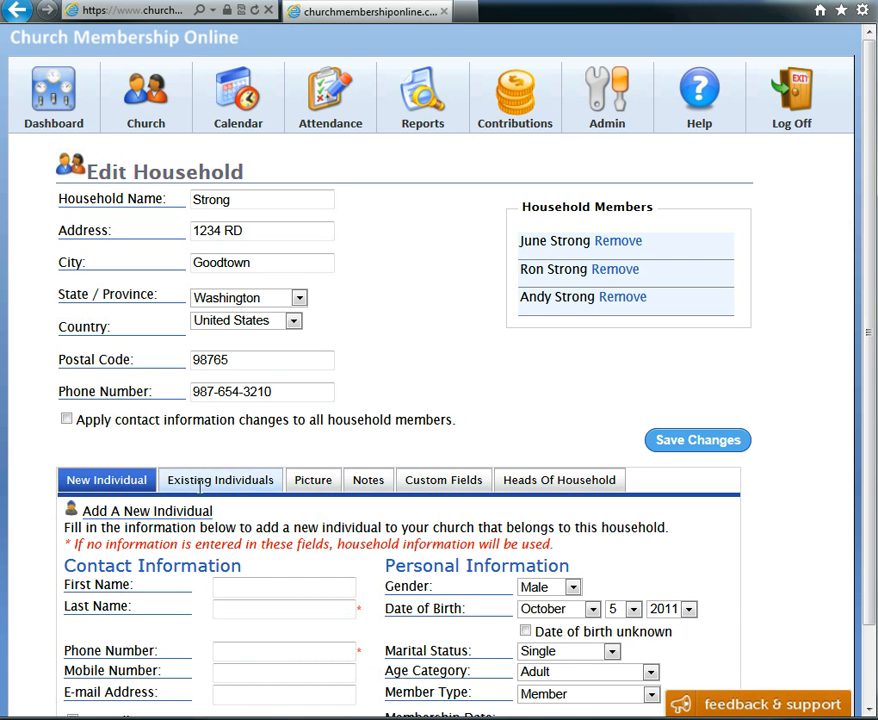
# In the household editor, search existing individuals for "str" and assign the unassigned family member to the household
pyautogui.scroll(-2, 410, 449)
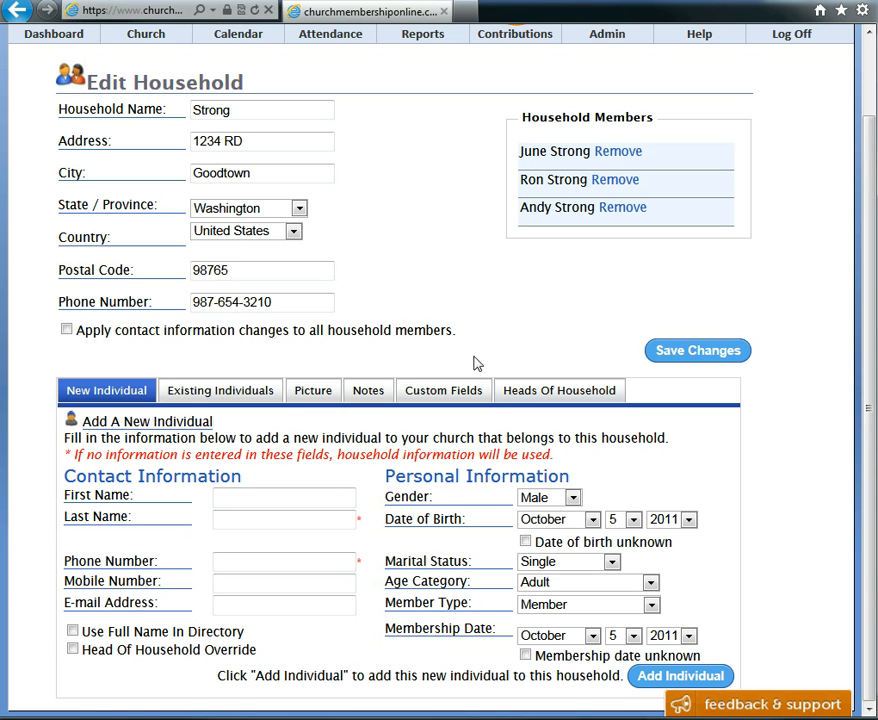
pyautogui.click(250, 393)
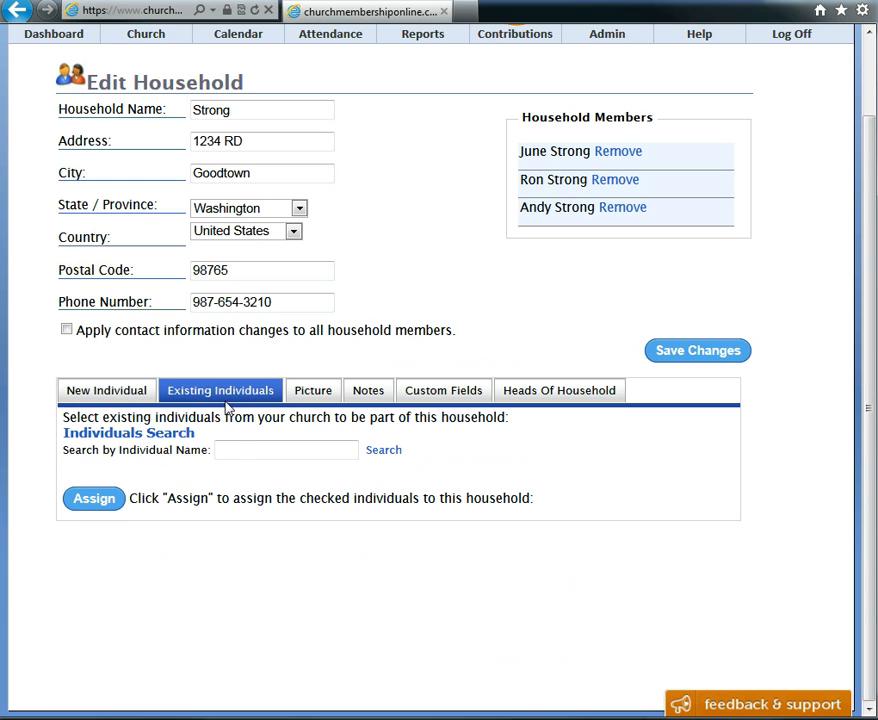
pyautogui.click(242, 451)
pyautogui.write('str')
pyautogui.click(380, 453)
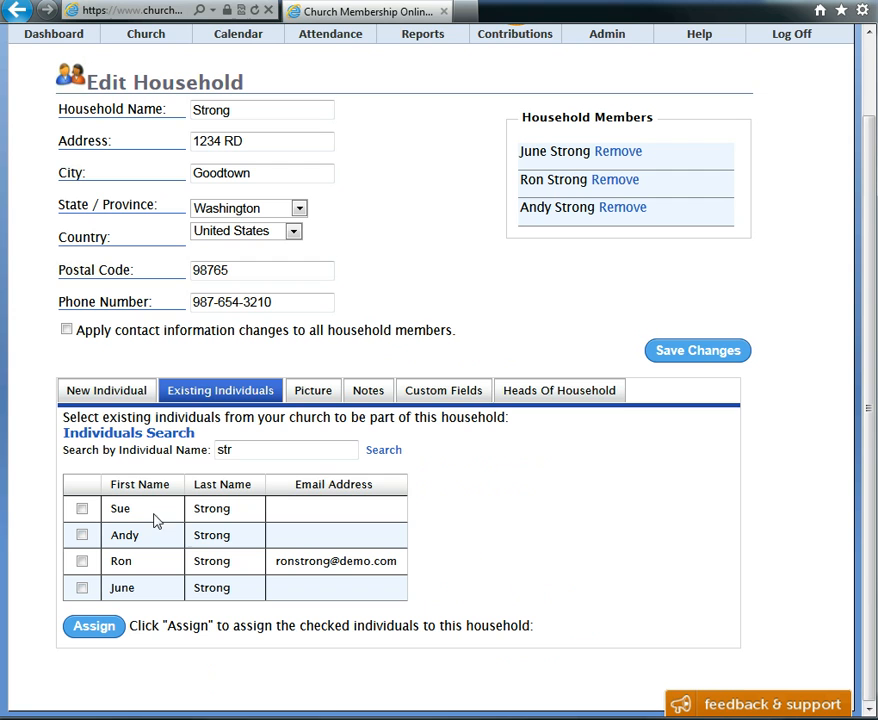
pyautogui.click(82, 508)
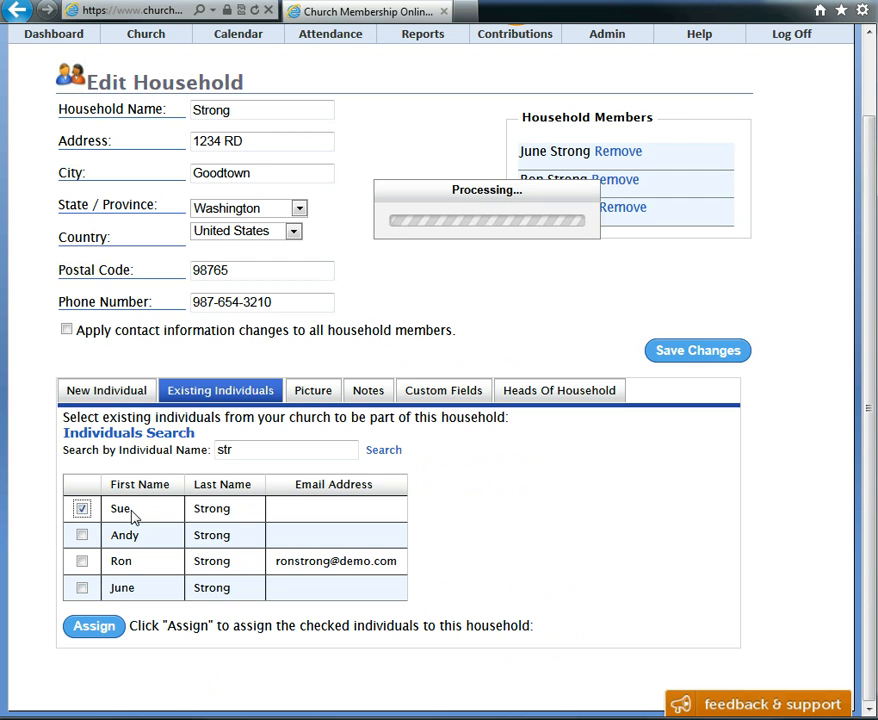
pyautogui.click(102, 622)
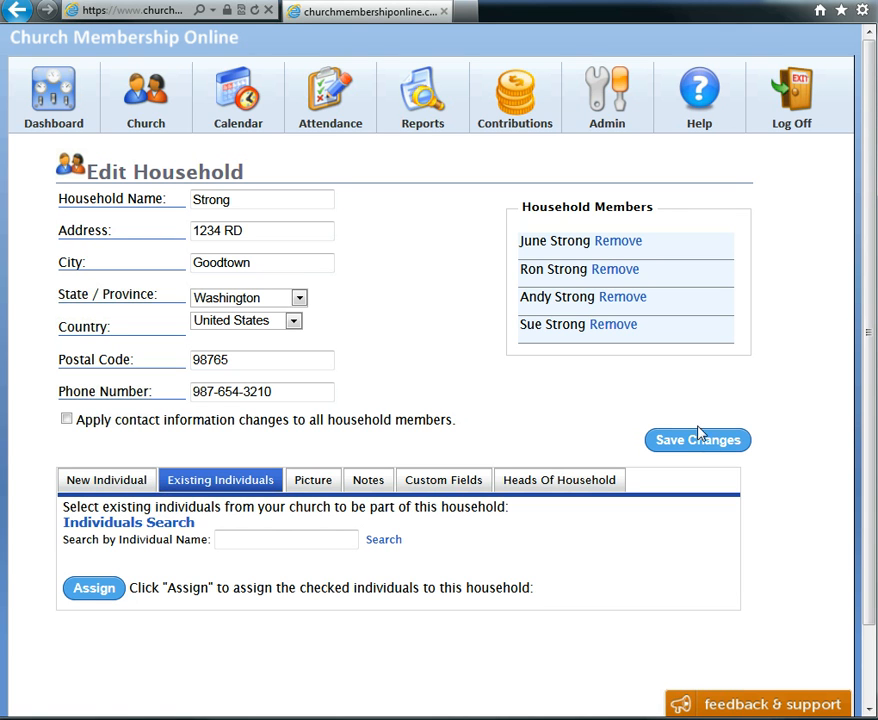
# Upload the Strongs image from the Desktop as the household picture
pyautogui.click(316, 481)
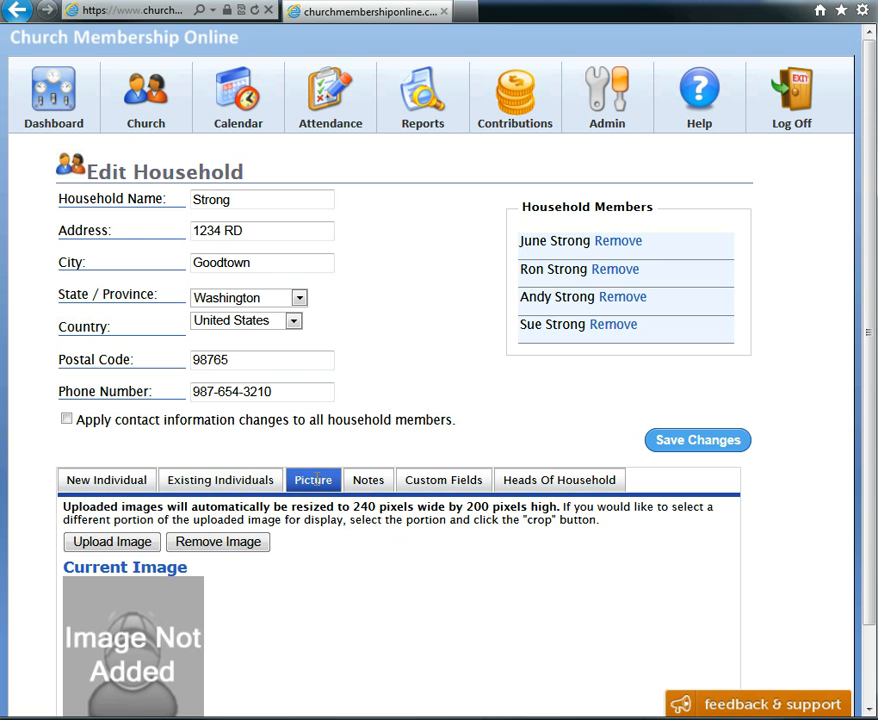
pyautogui.click(148, 546)
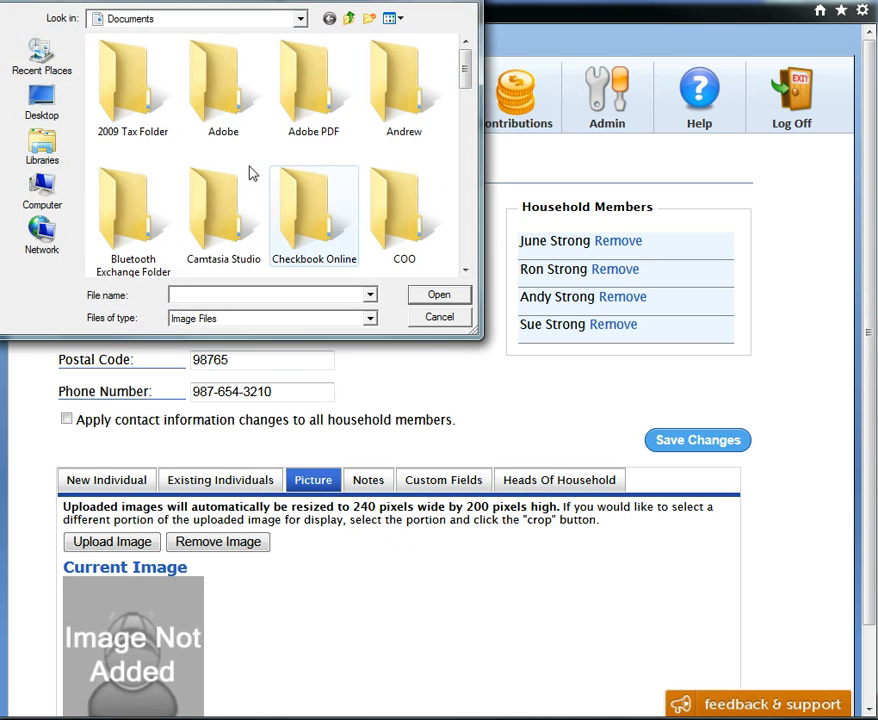
pyautogui.click(48, 108)
pyautogui.moveTo(462, 117); pyautogui.dragTo(470, 282)
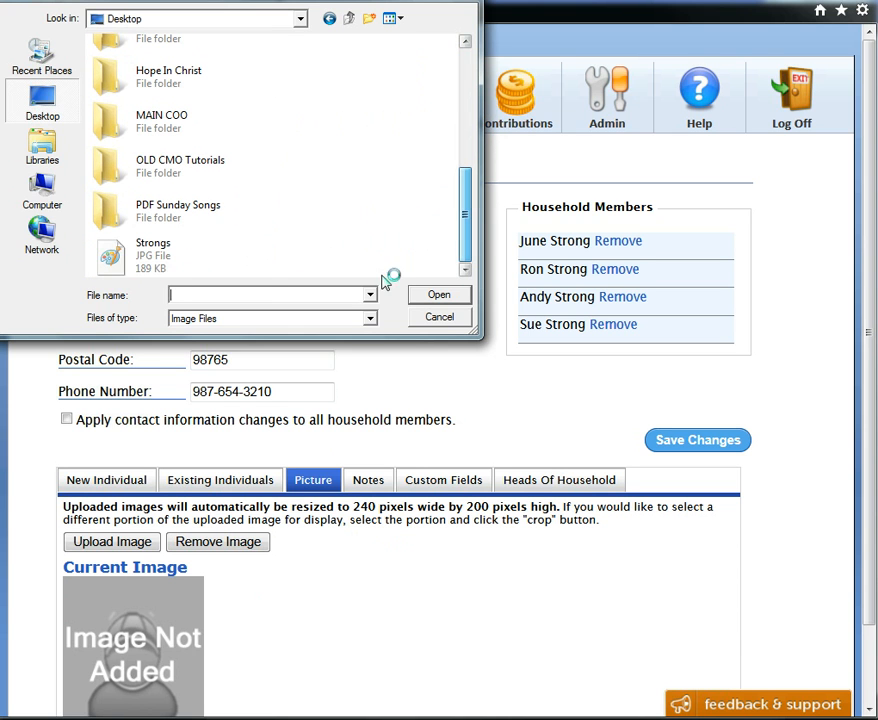
pyautogui.click(106, 262)
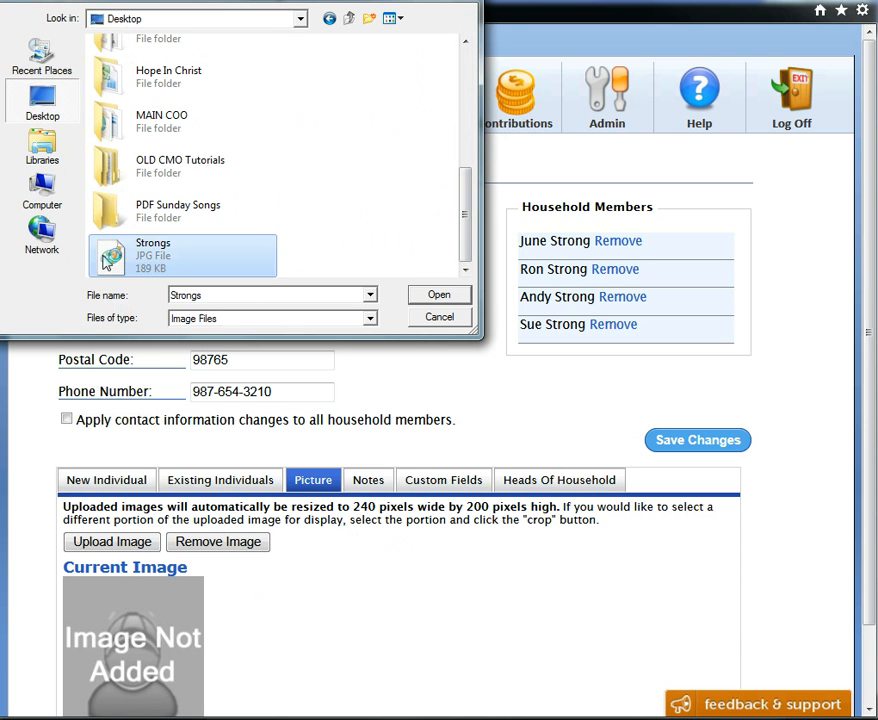
pyautogui.doubleClick(106, 262)
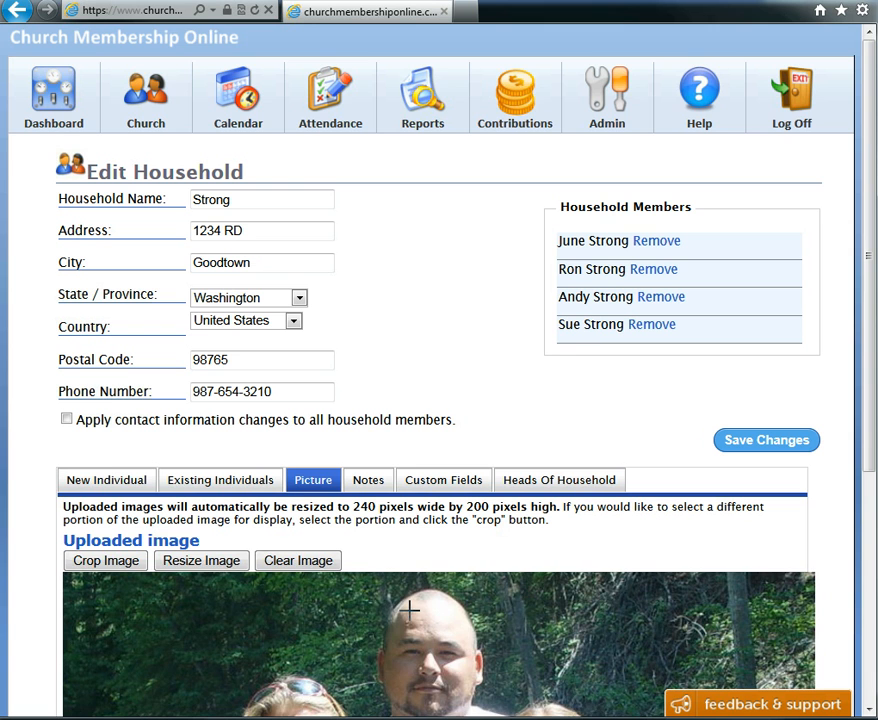
# Resize the uploaded household image and save the household changes
pyautogui.scroll(-3, 325, 581)
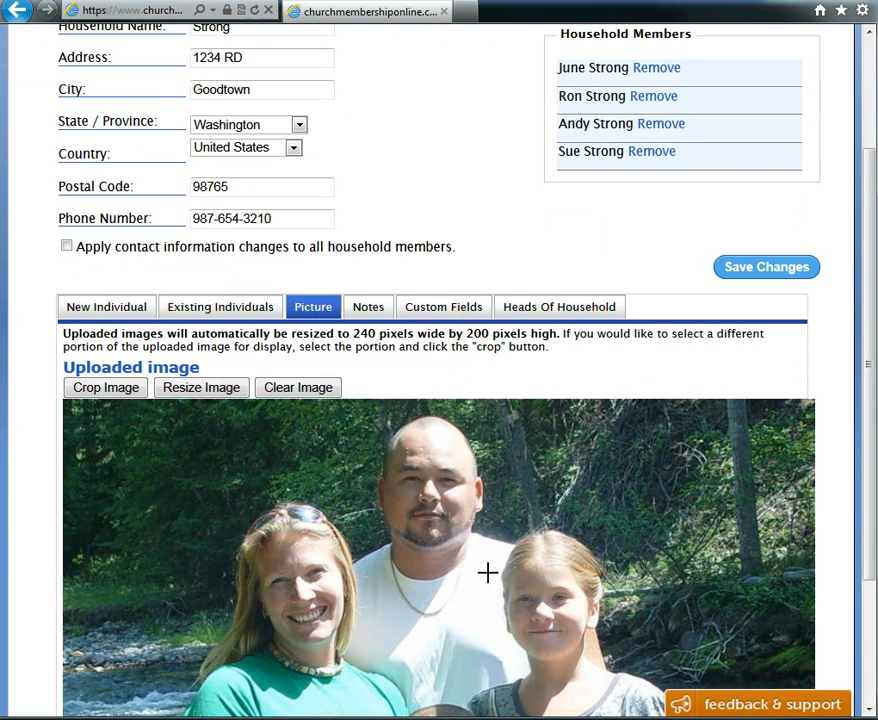
pyautogui.click(205, 391)
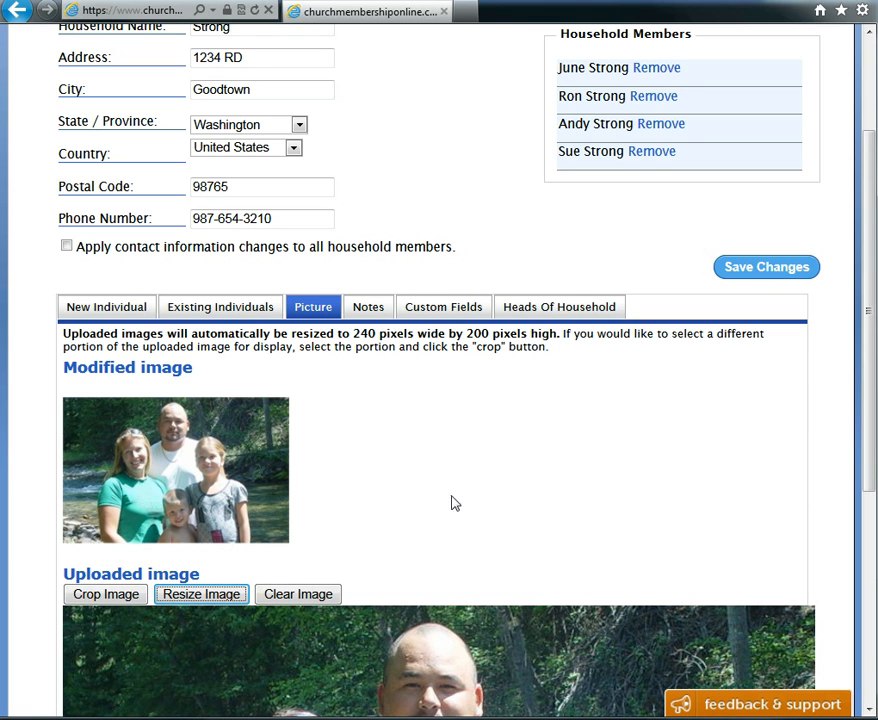
pyautogui.click(765, 268)
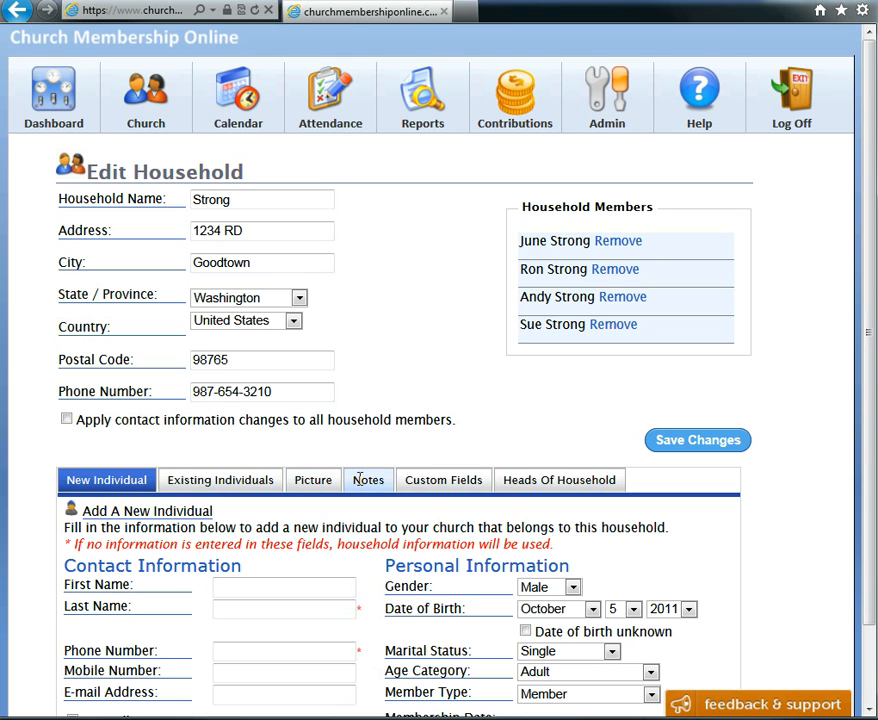
# Add the household note "Great family loves camping"
pyautogui.click(360, 480)
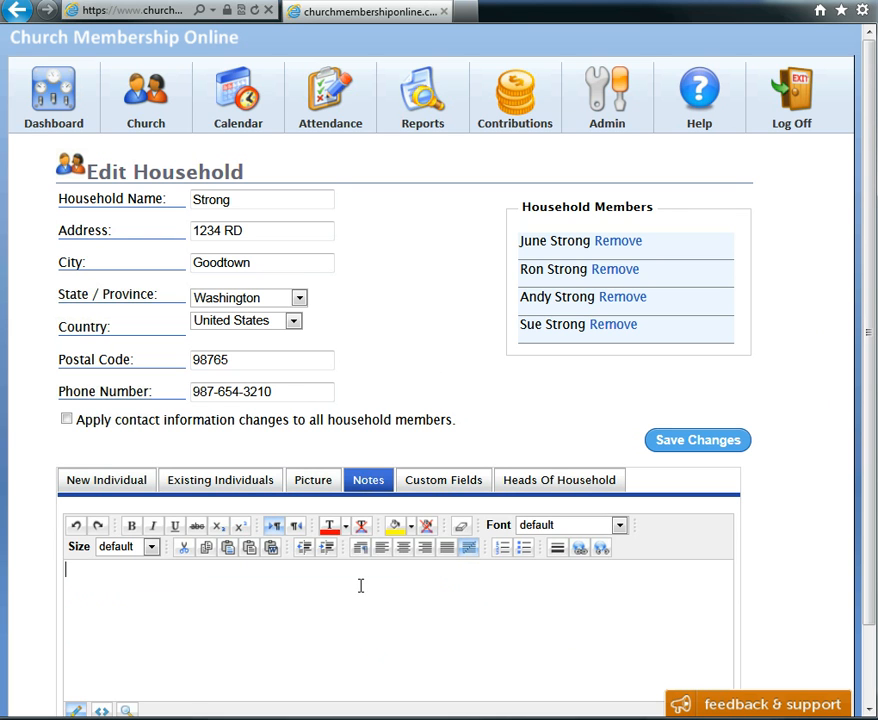
pyautogui.write('Great family')
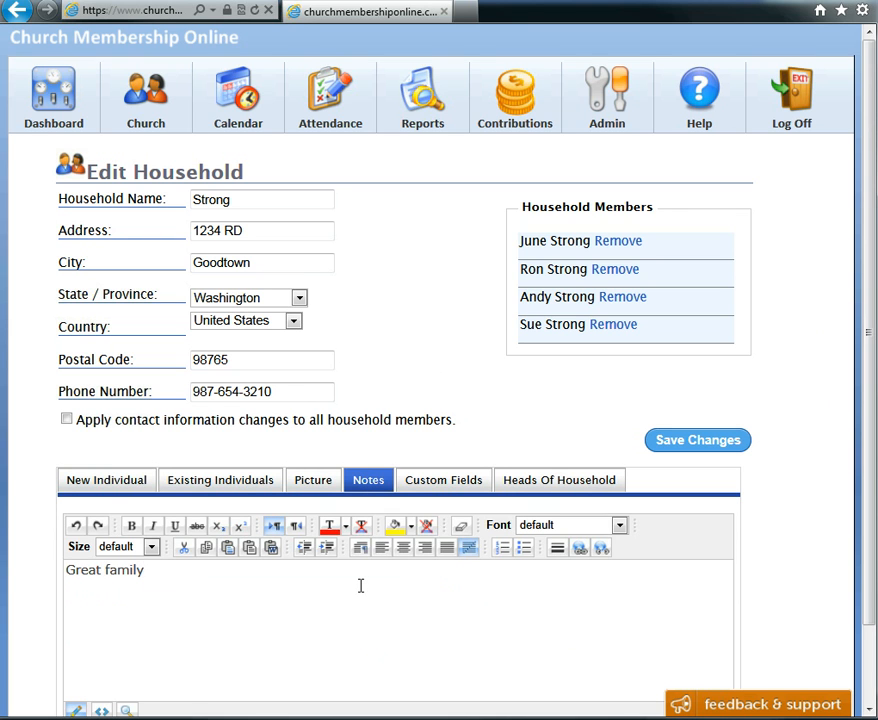
pyautogui.write(' loves camping')
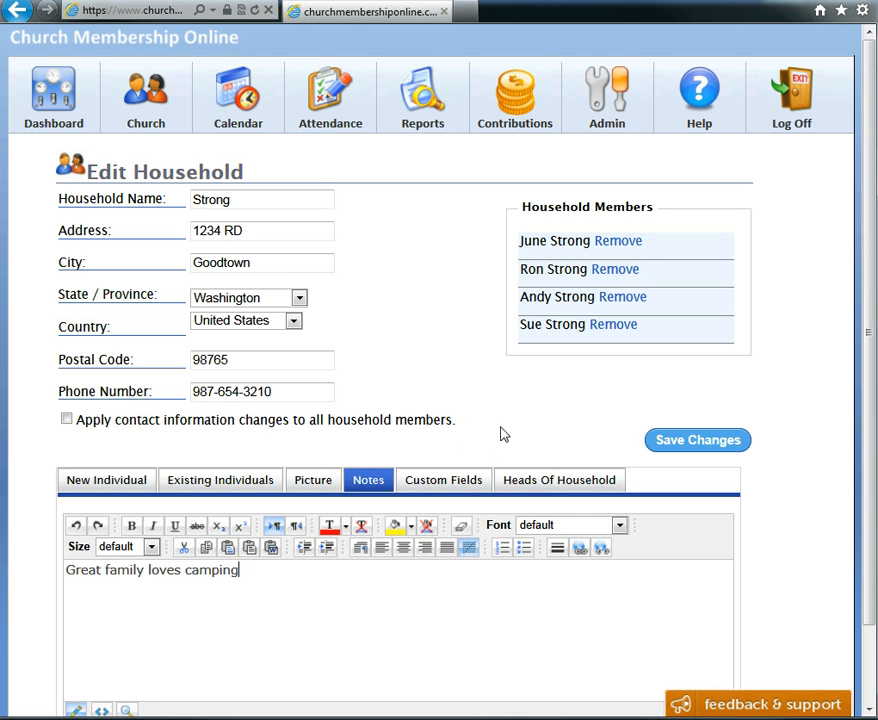
# Set the household's Recieve newsletter custom field to yes and save the household changes
pyautogui.click(441, 483)
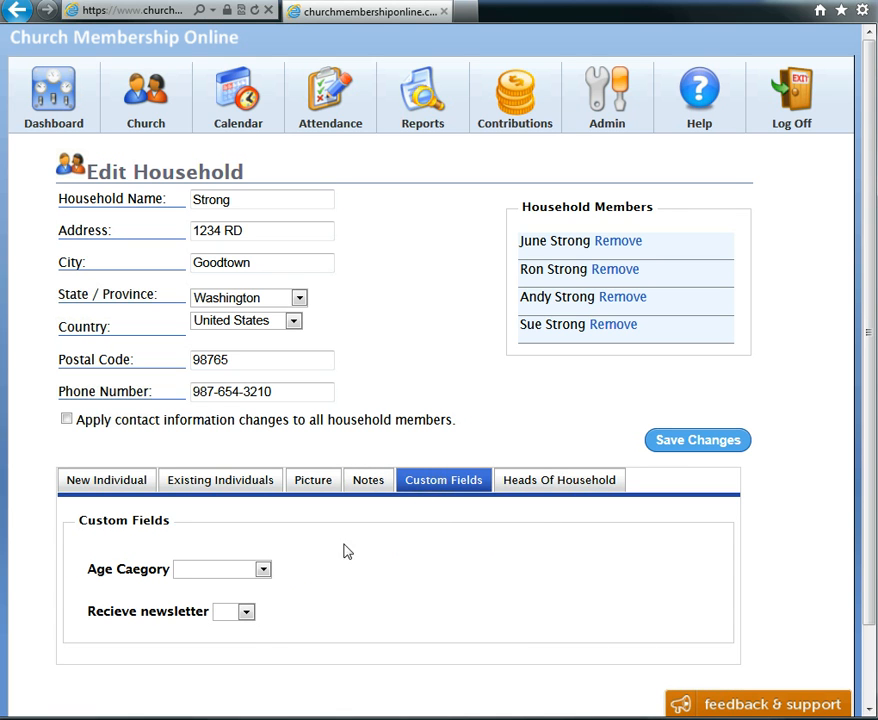
pyautogui.click(264, 569)
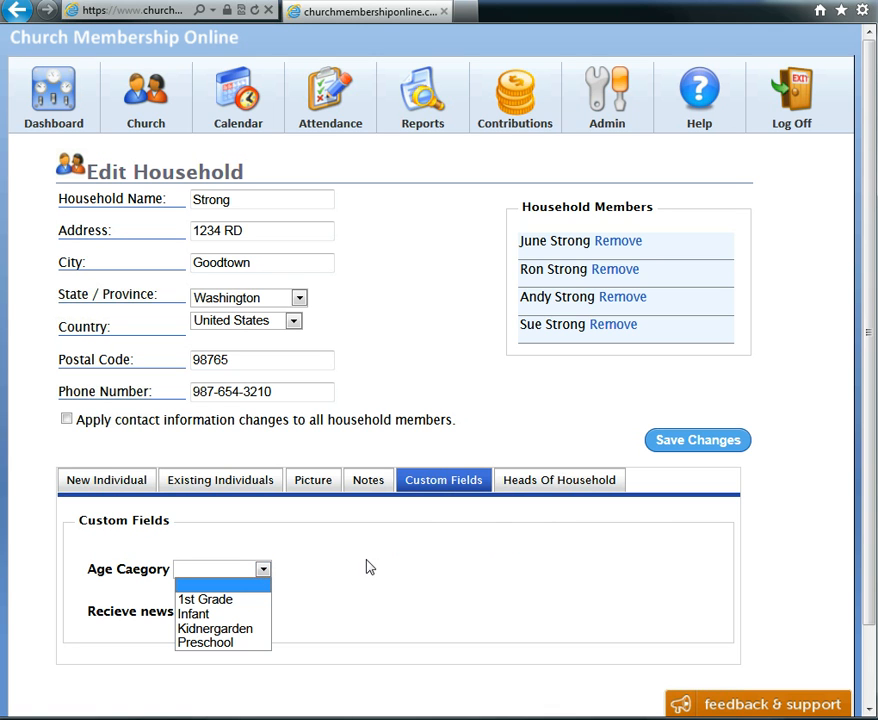
pyautogui.click(366, 560)
pyautogui.click(247, 612)
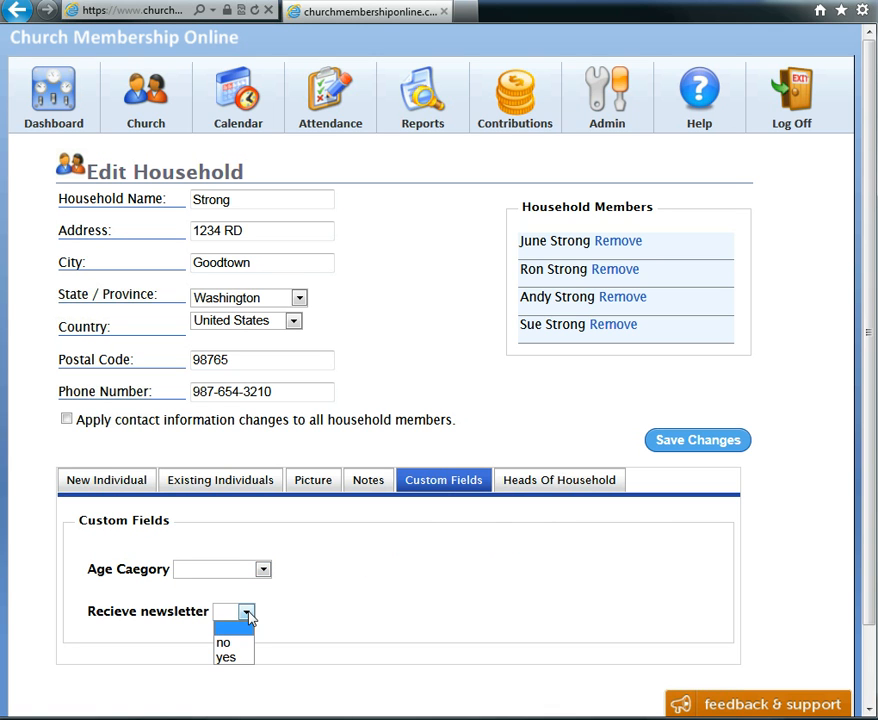
pyautogui.click(233, 658)
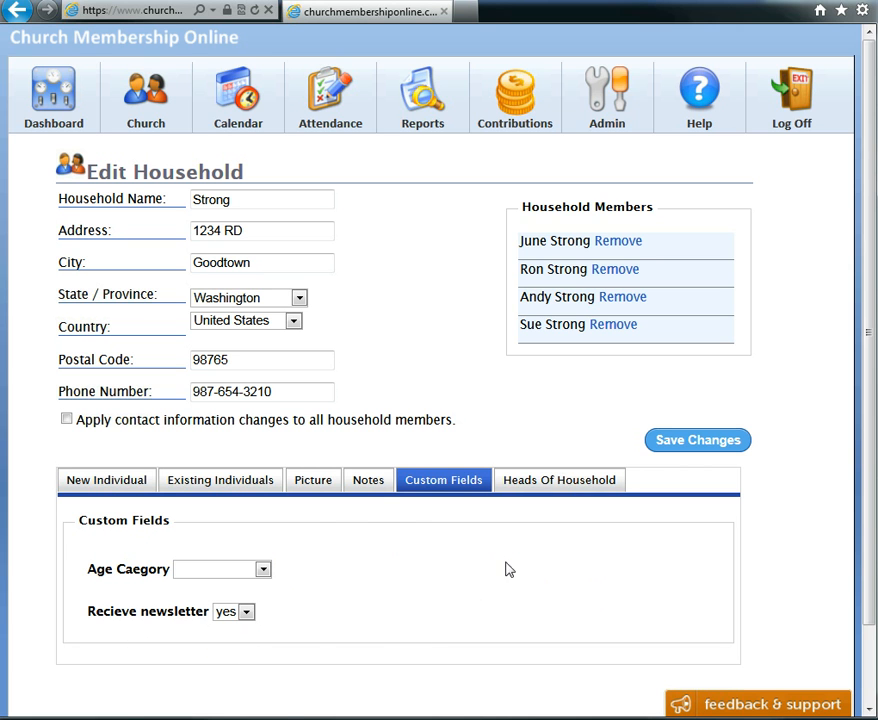
pyautogui.moveTo(604, 88)
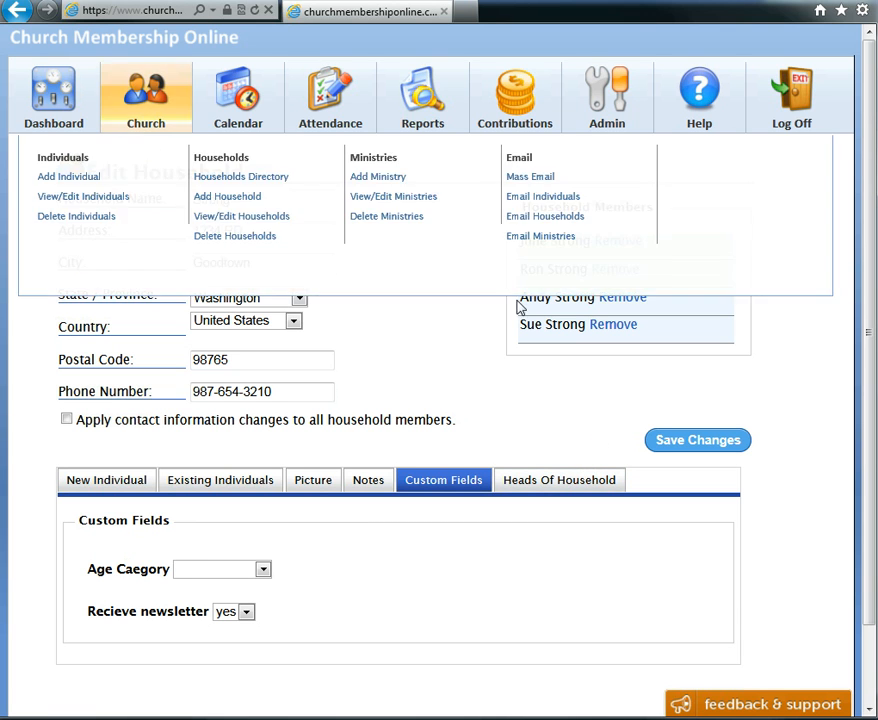
pyautogui.click(658, 440)
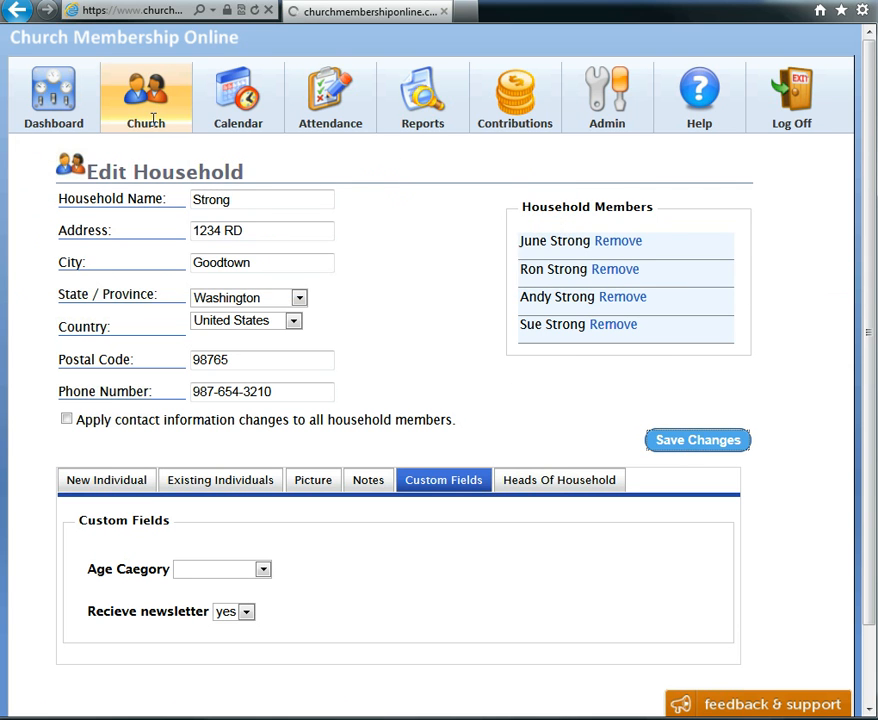
# Open the individuals list and edit the first individual's record
pyautogui.moveTo(152, 116)
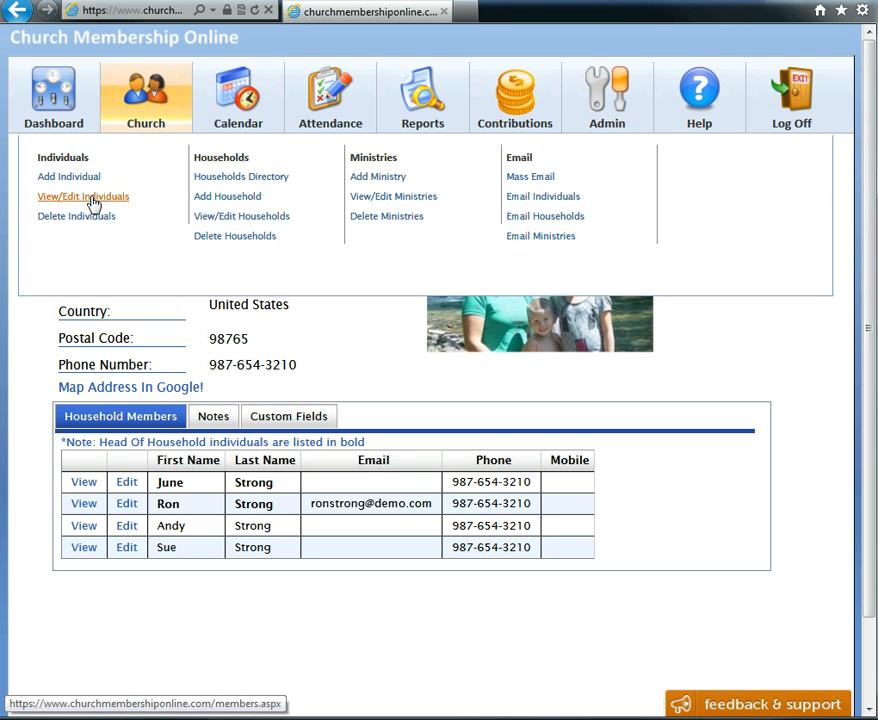
pyautogui.click(90, 199)
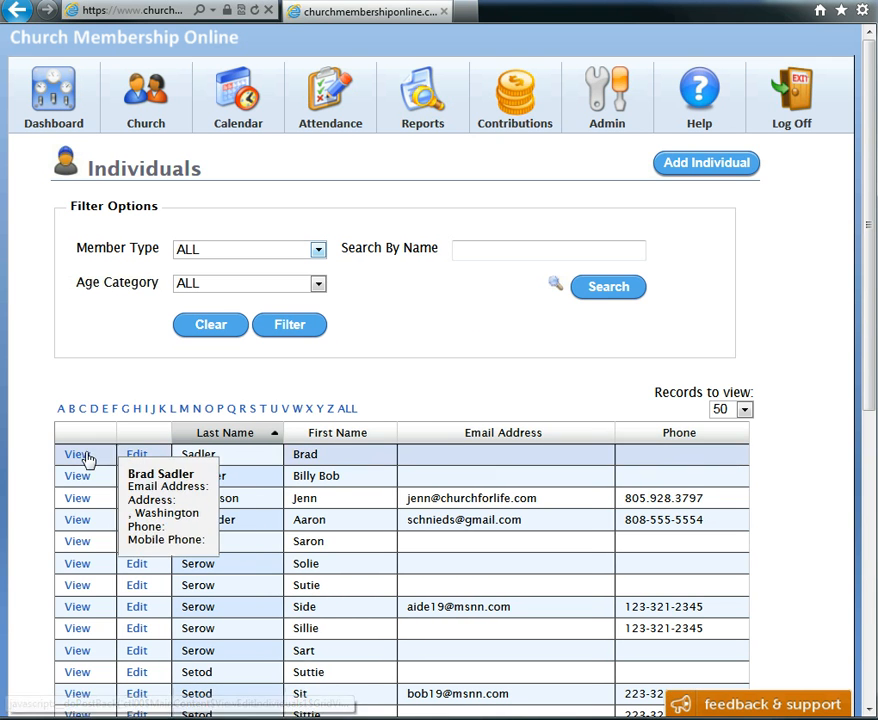
pyautogui.click(138, 455)
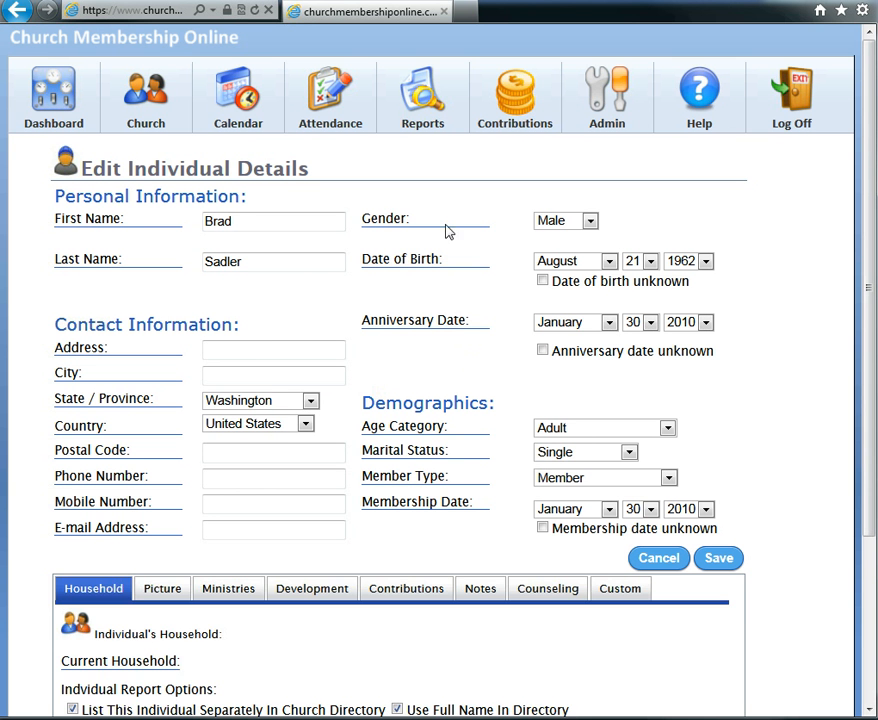
# Review the individual's household report options and their explanations
pyautogui.scroll(-3, 723, 300)
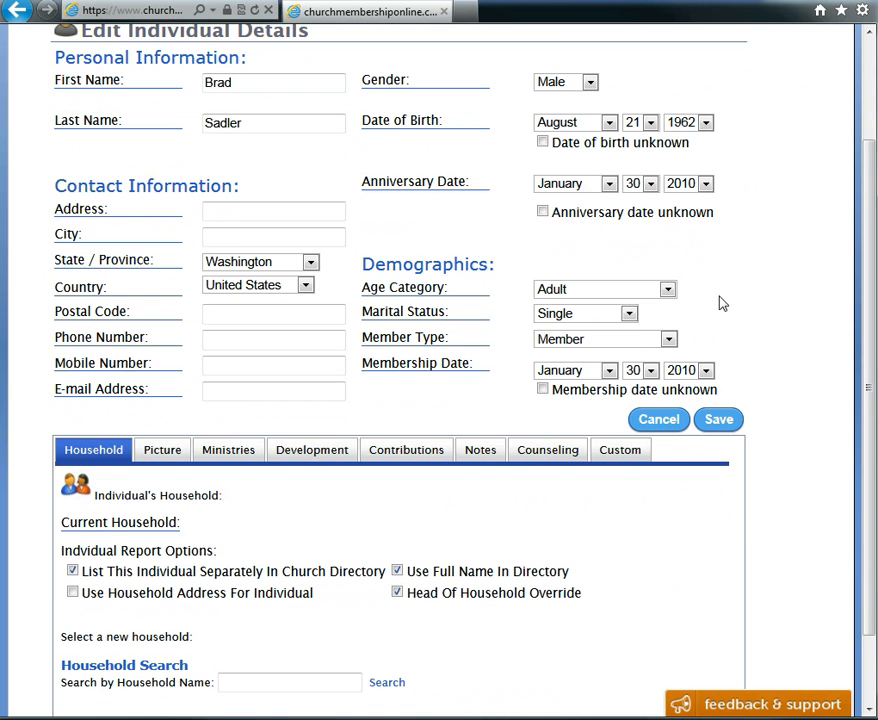
pyautogui.scroll(-2, 718, 300)
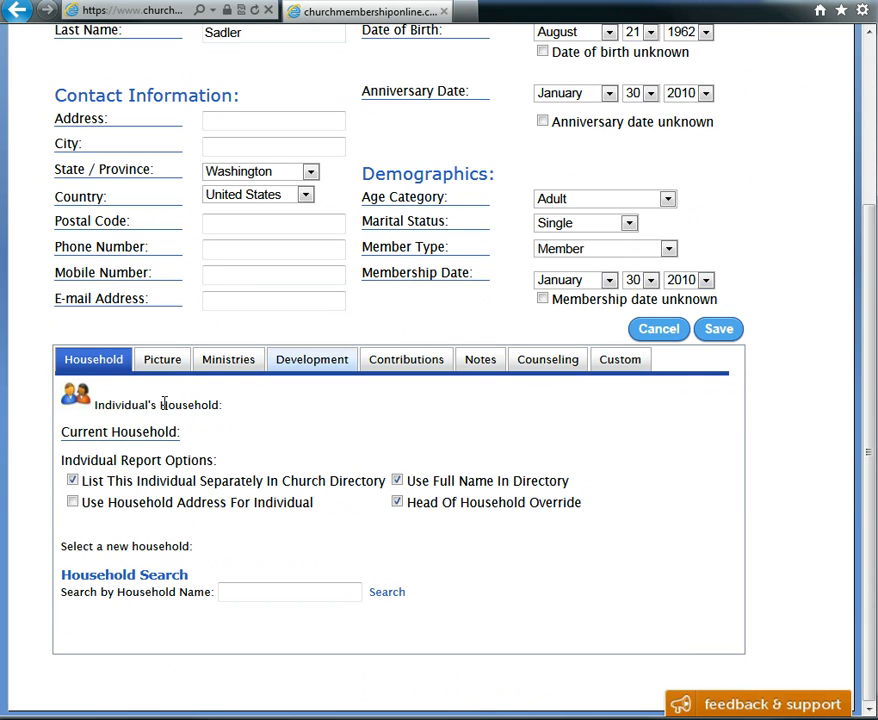
pyautogui.moveTo(410, 488)
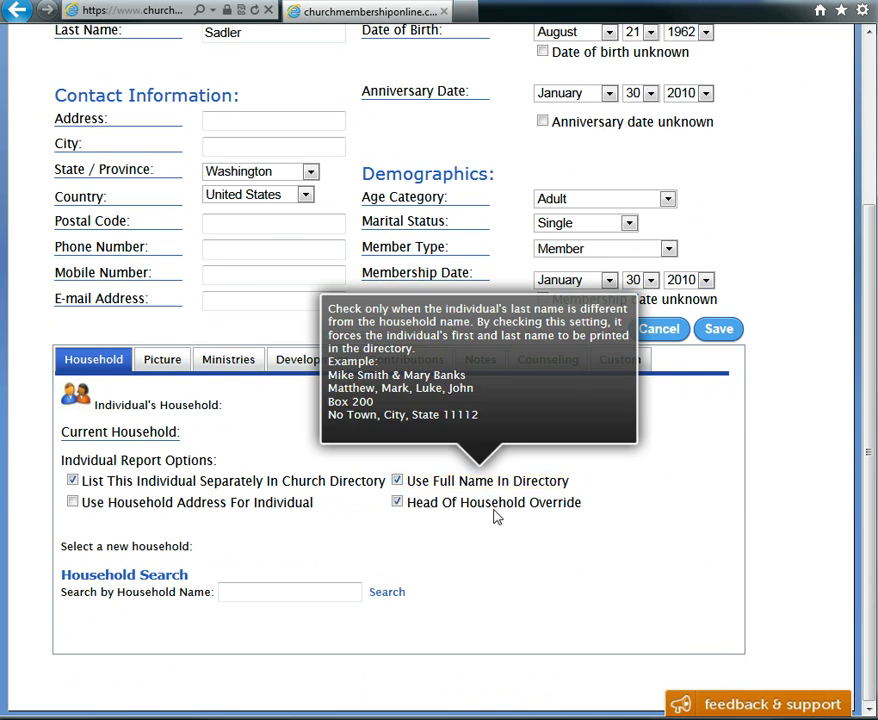
pyautogui.moveTo(495, 516)
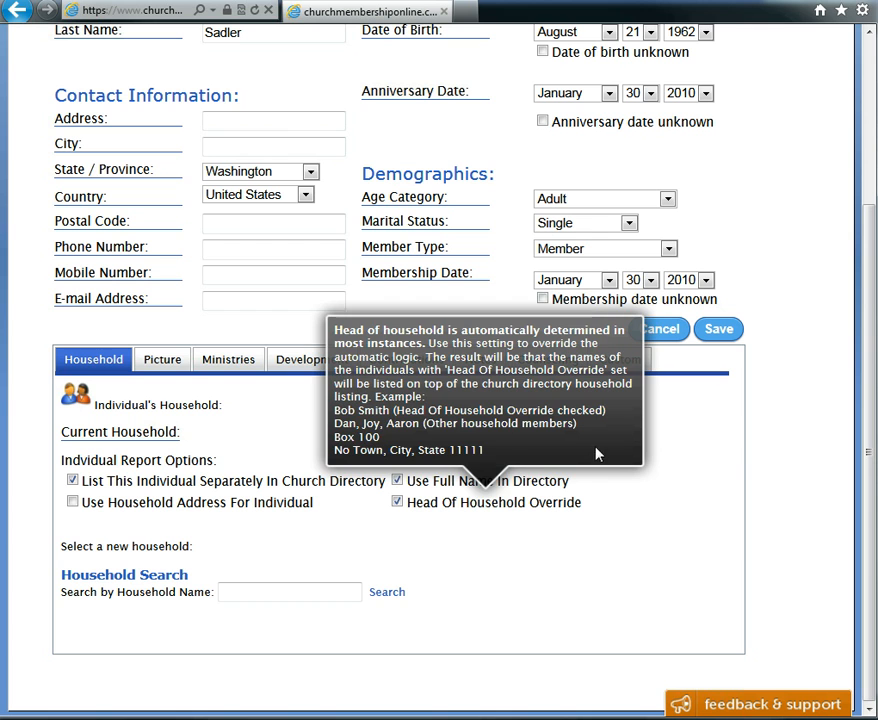
pyautogui.scroll(3, 772, 443)
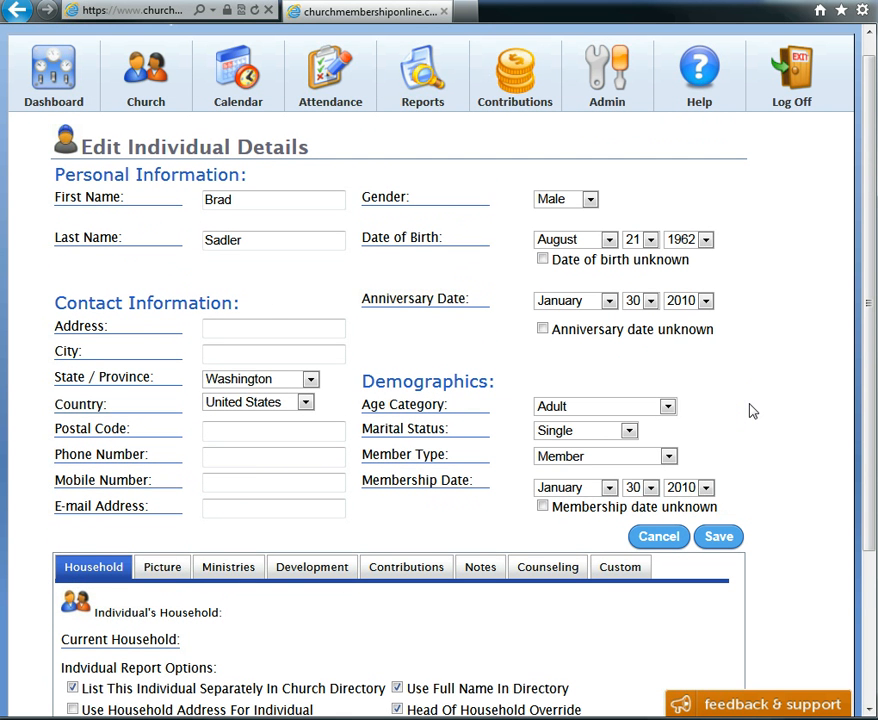
# Browse the individual's Picture and Ministries tabs, examining the available ministry and role choices
pyautogui.click(170, 568)
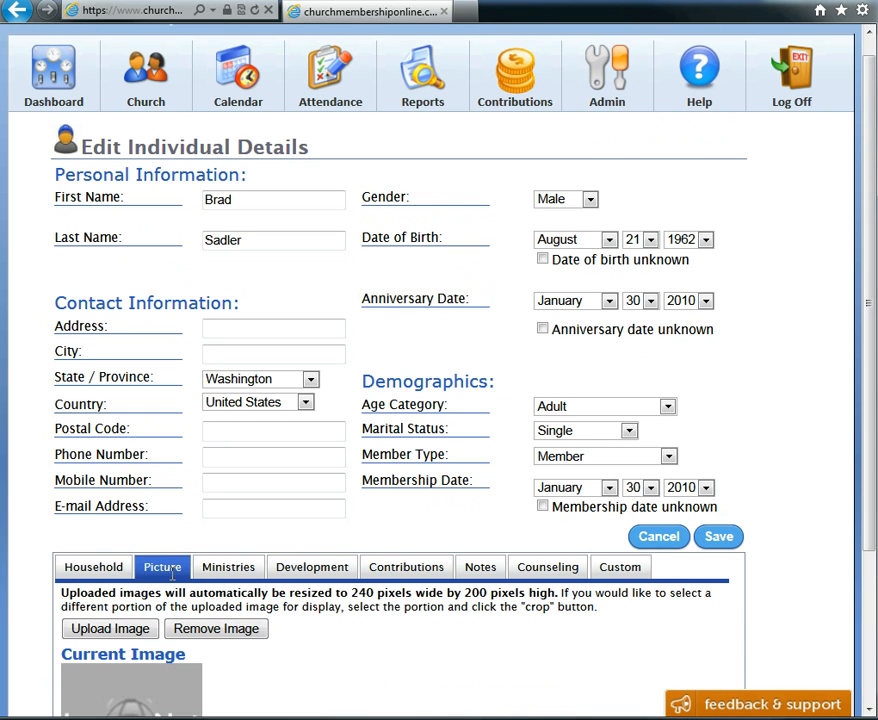
pyautogui.scroll(-3, 745, 402)
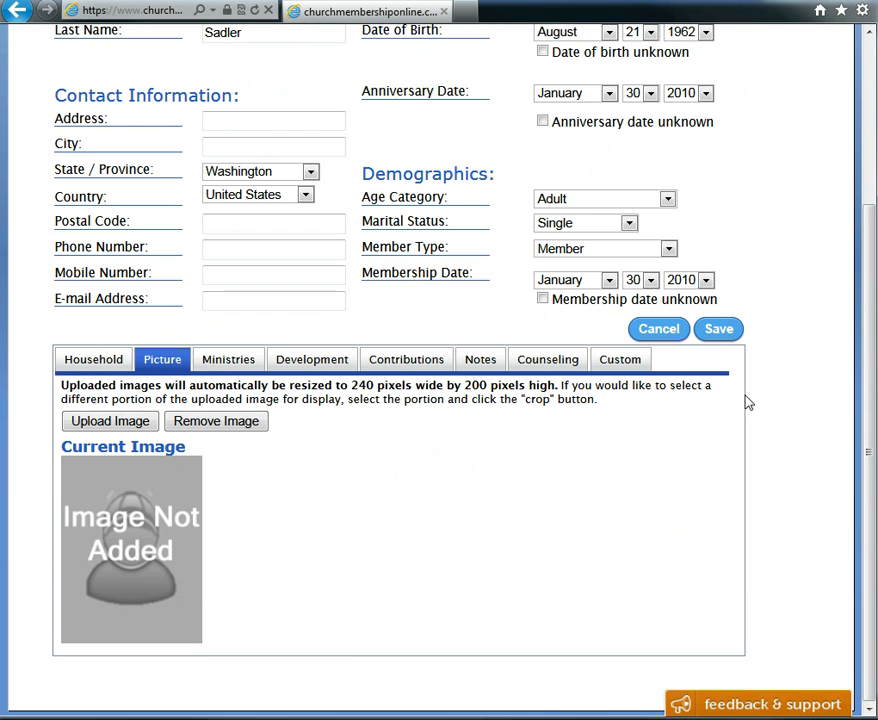
pyautogui.click(226, 359)
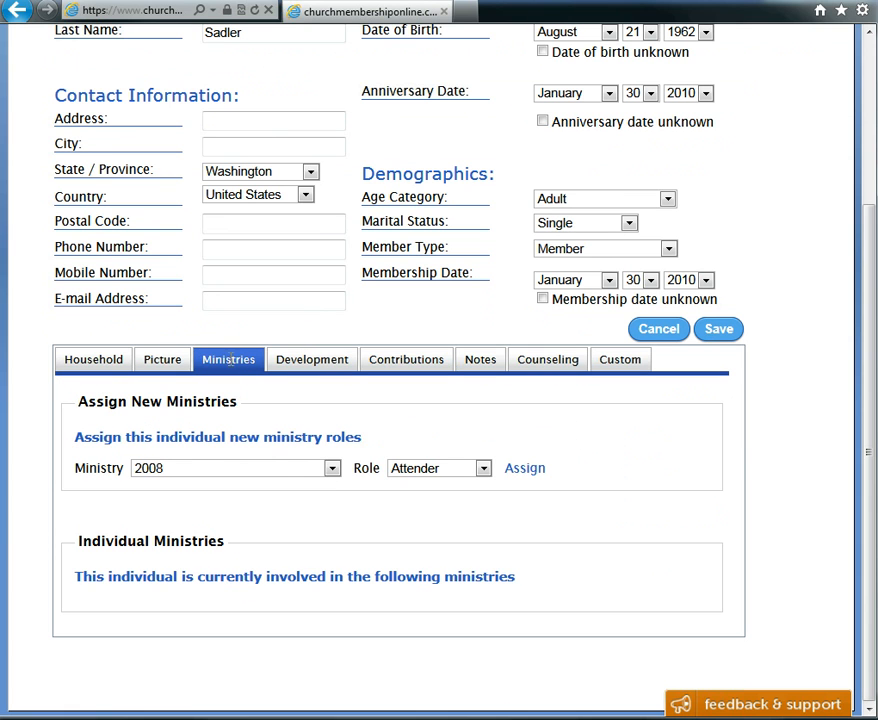
pyautogui.click(332, 468)
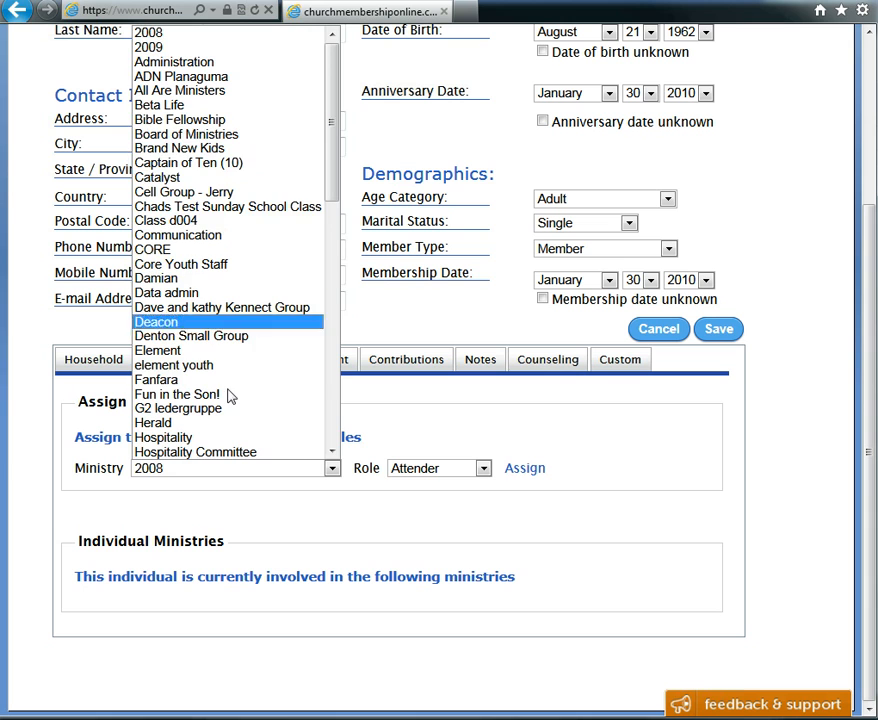
pyautogui.click(586, 431)
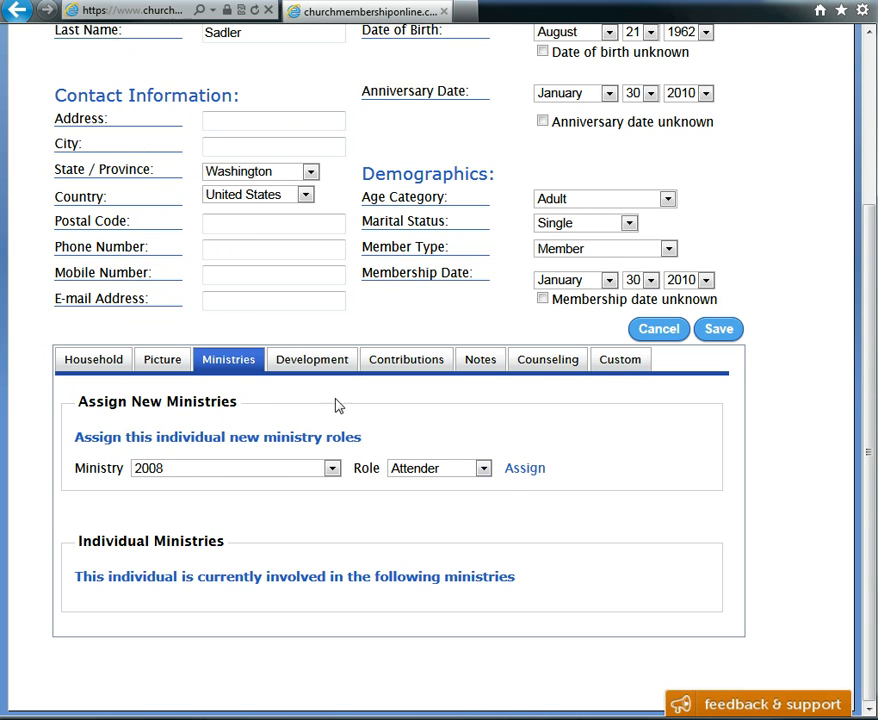
pyautogui.click(483, 468)
pyautogui.click(484, 470)
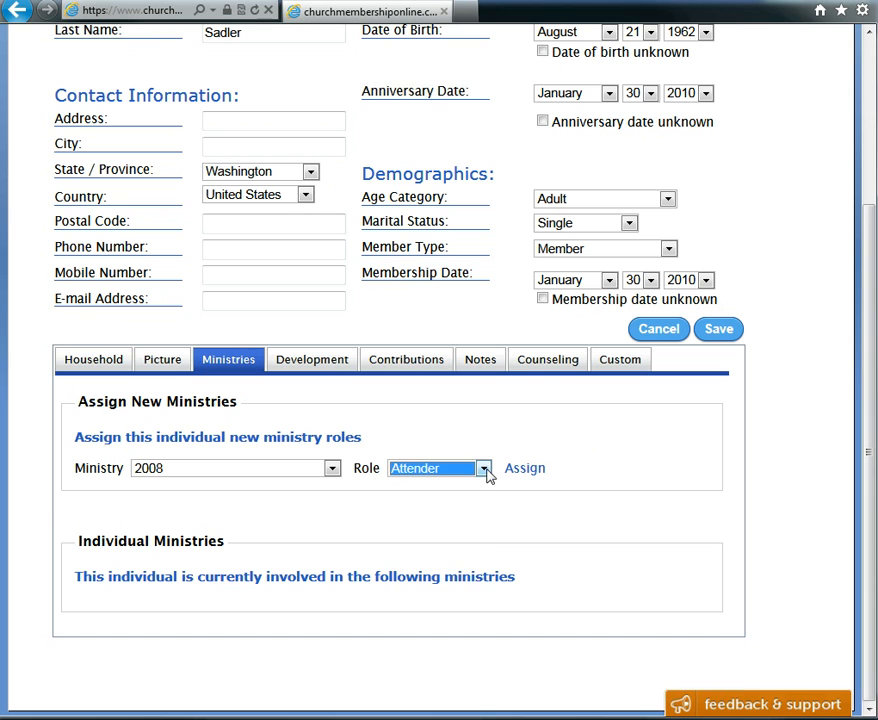
pyautogui.click(636, 432)
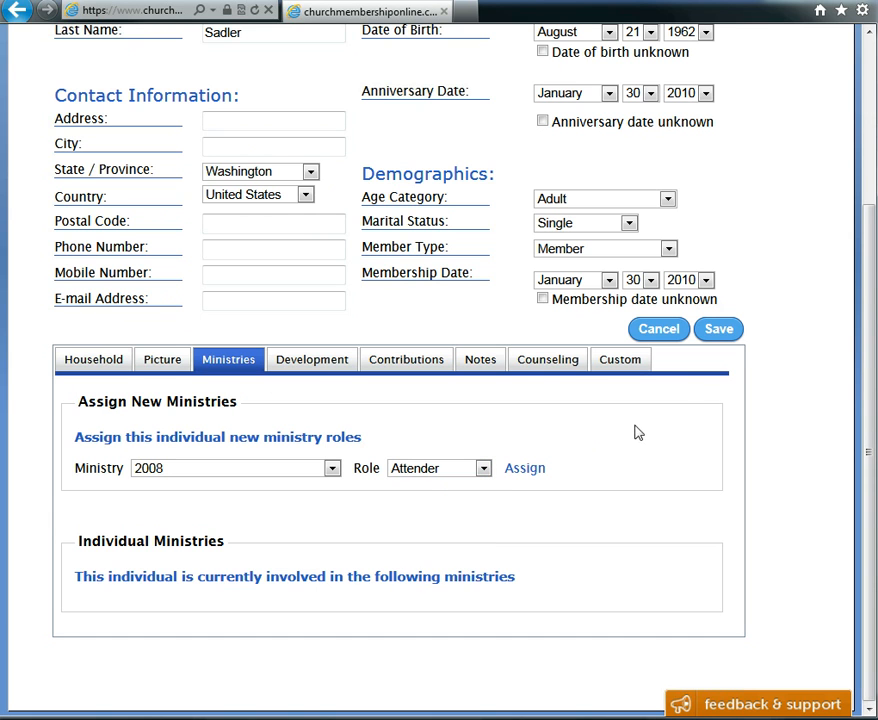
# Examine the spiritual development categories available for the individual
pyautogui.click(322, 362)
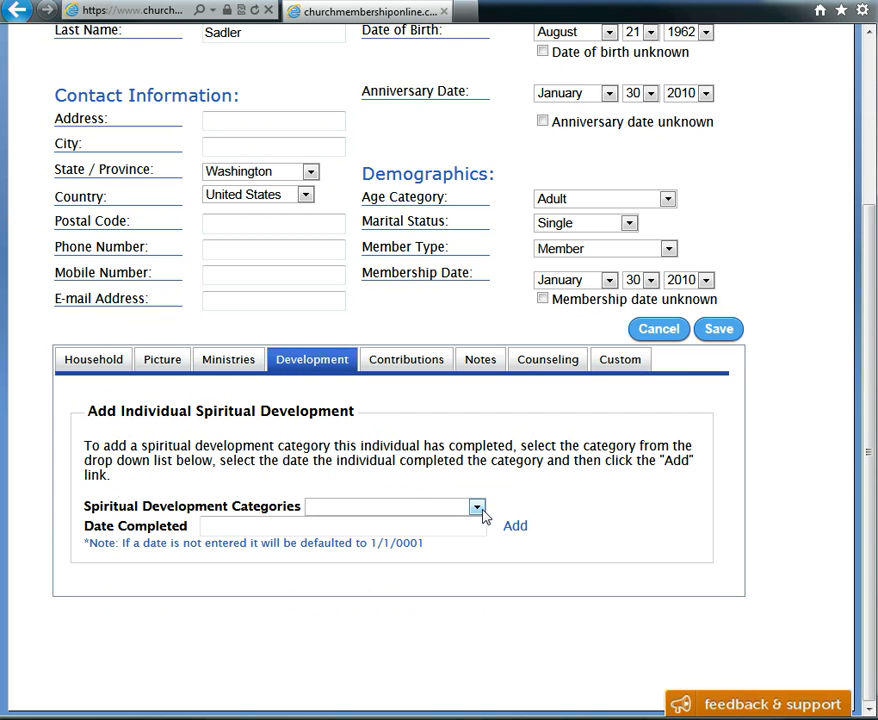
pyautogui.click(477, 507)
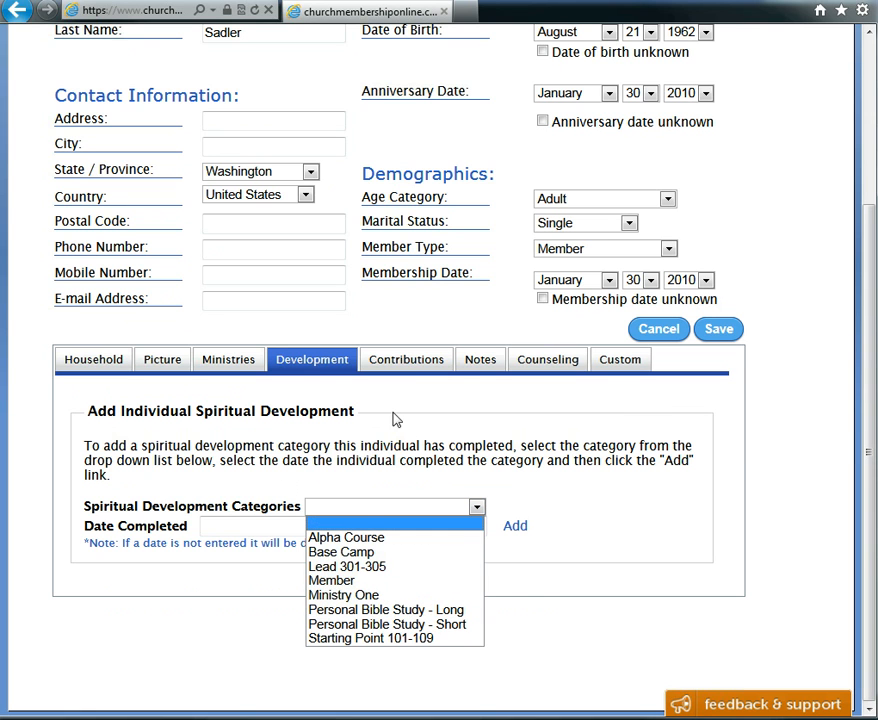
pyautogui.click(719, 466)
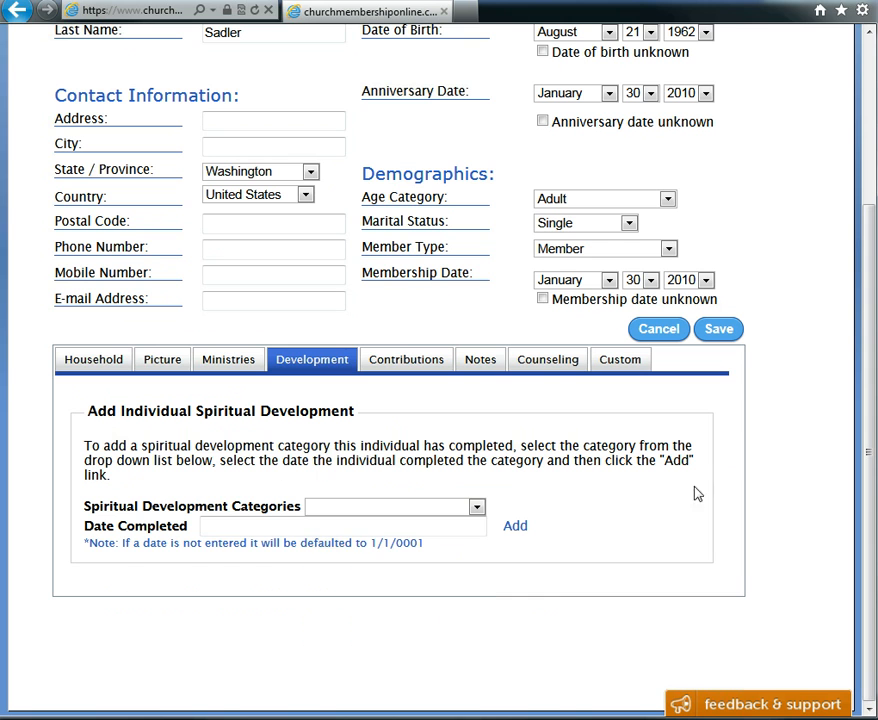
# Browse the individual's Contributions, Notes and Custom tabs, scrolling through the available custom fields
pyautogui.scroll(3, 519, 430)
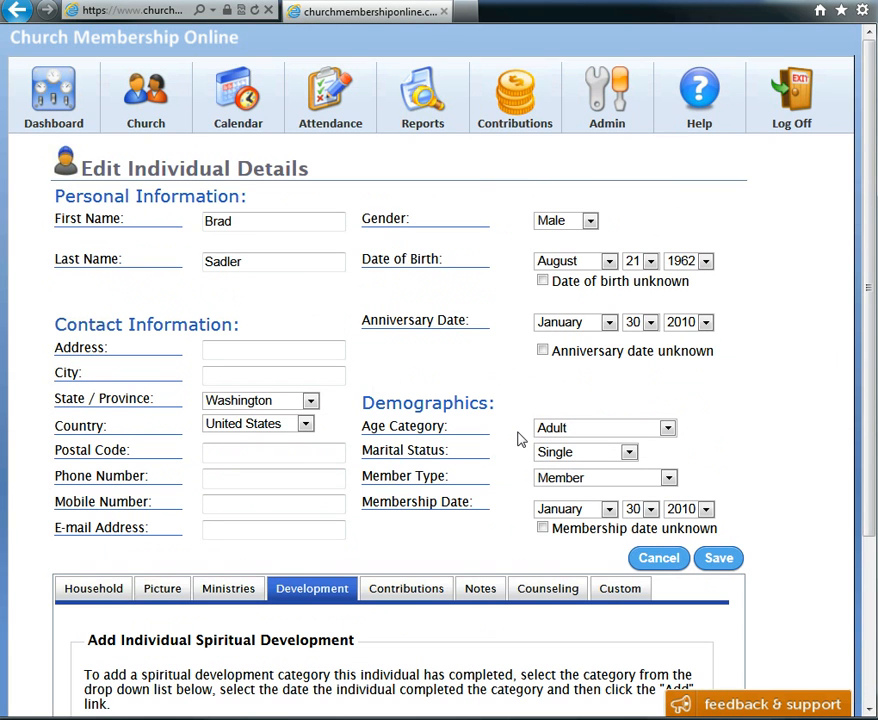
pyautogui.moveTo(612, 115)
pyautogui.scroll(-2, 776, 406)
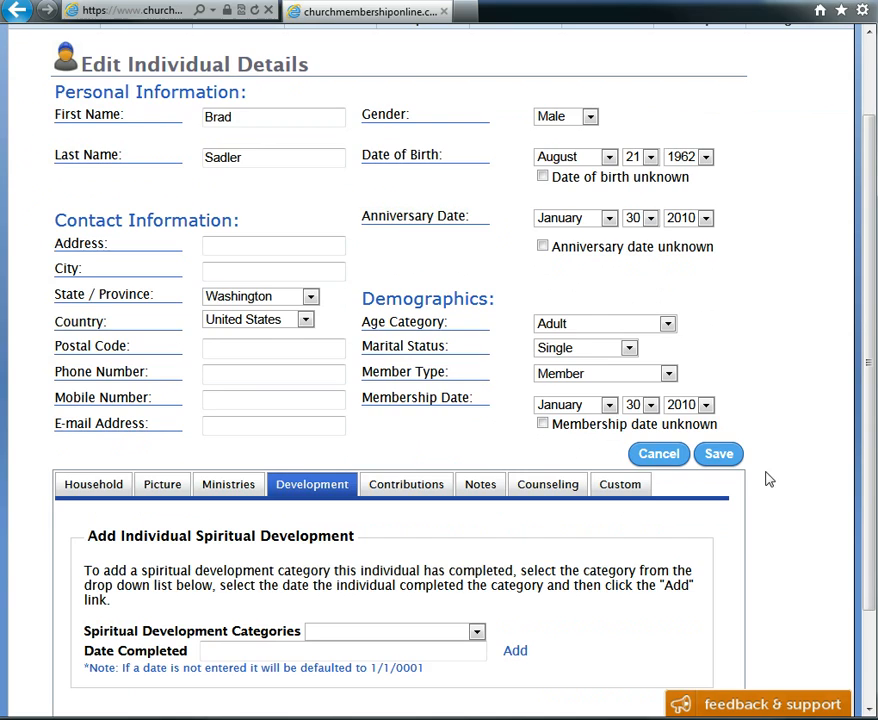
pyautogui.click(416, 482)
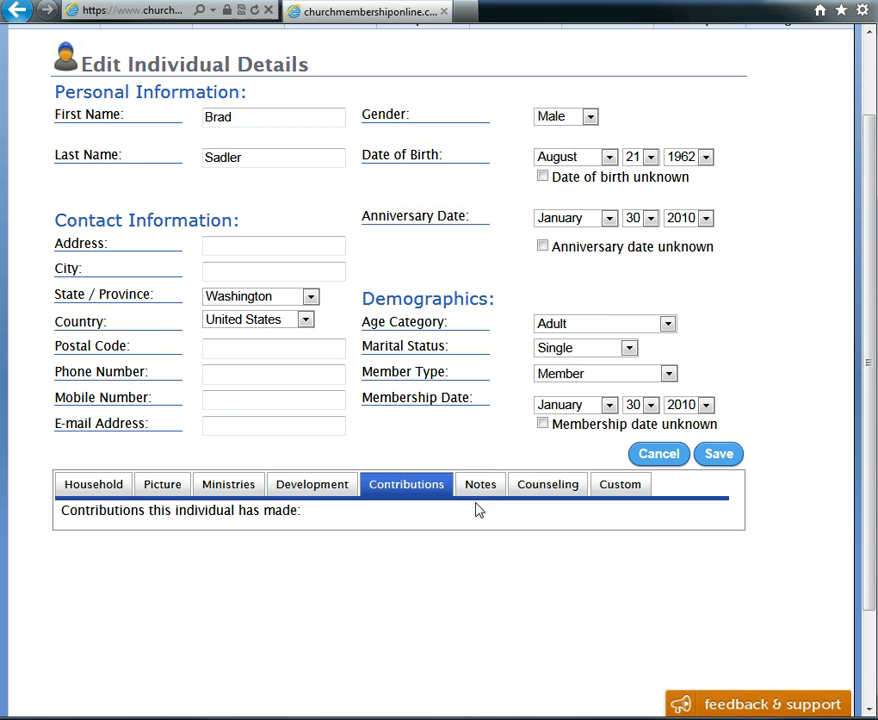
pyautogui.click(479, 485)
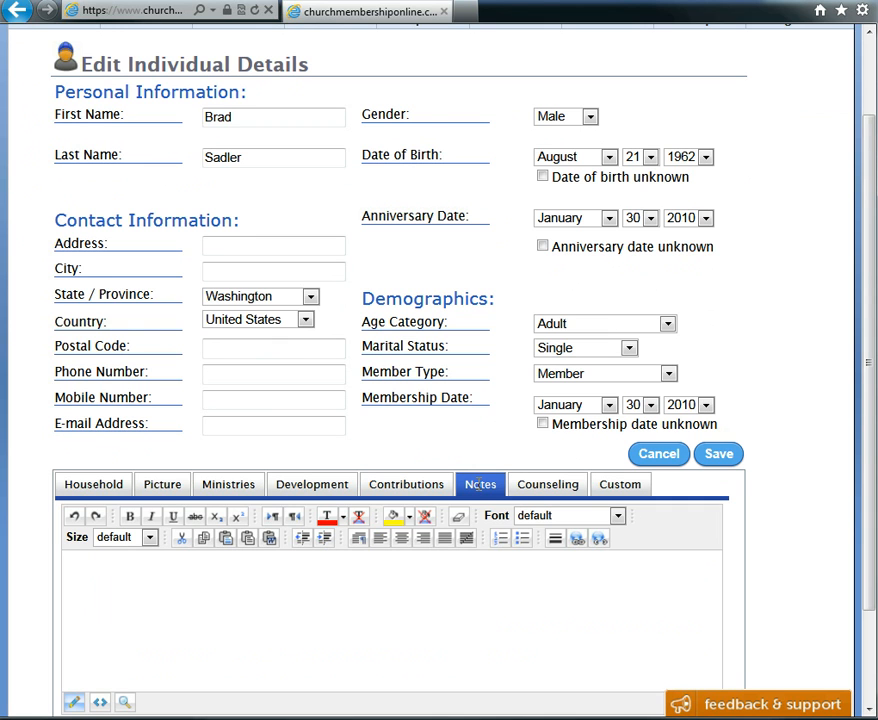
pyautogui.click(621, 484)
pyautogui.scroll(-1, 380, 590)
pyautogui.scroll(-5, 379, 586)
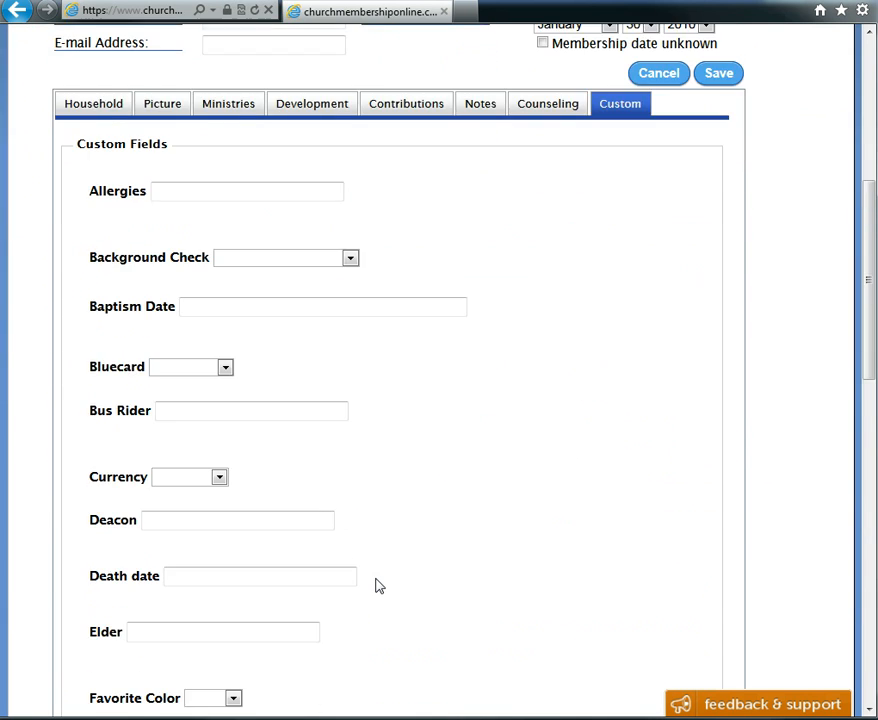
pyautogui.scroll(-5, 379, 586)
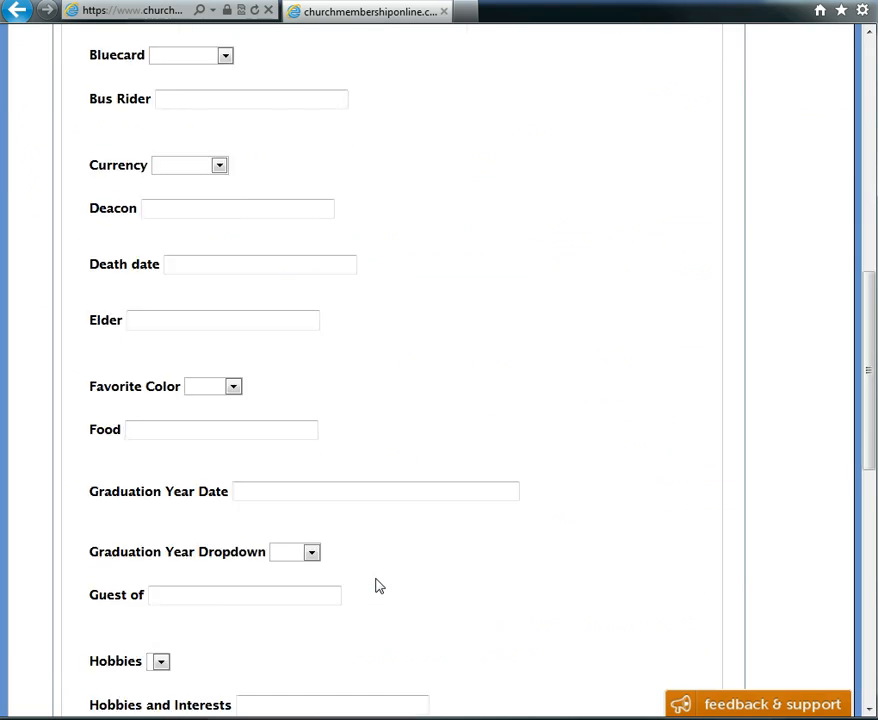
pyautogui.scroll(-2, 379, 586)
pyautogui.scroll(-1, 379, 586)
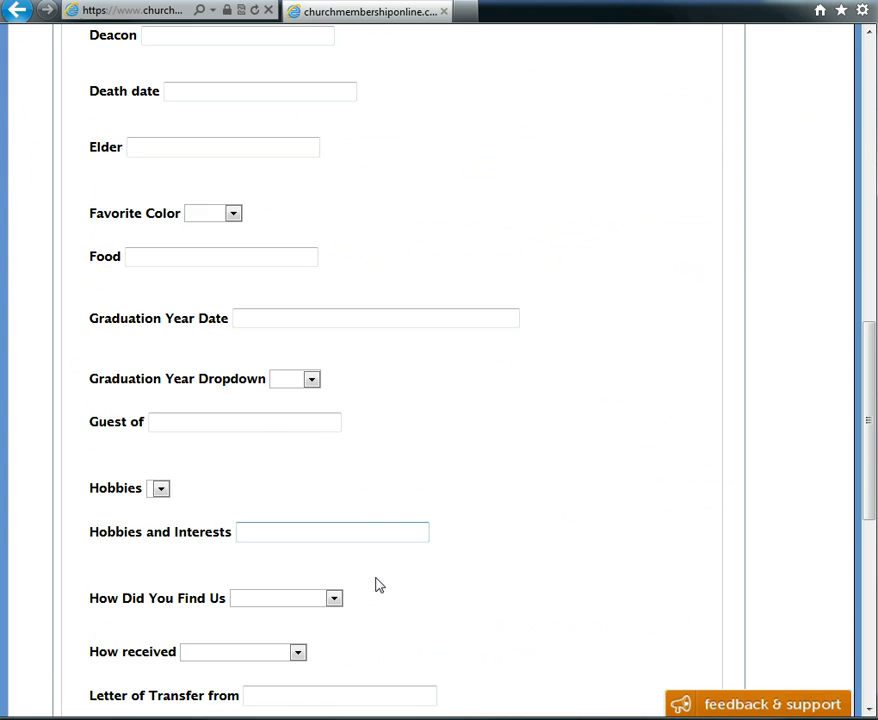
pyautogui.scroll(7, 379, 586)
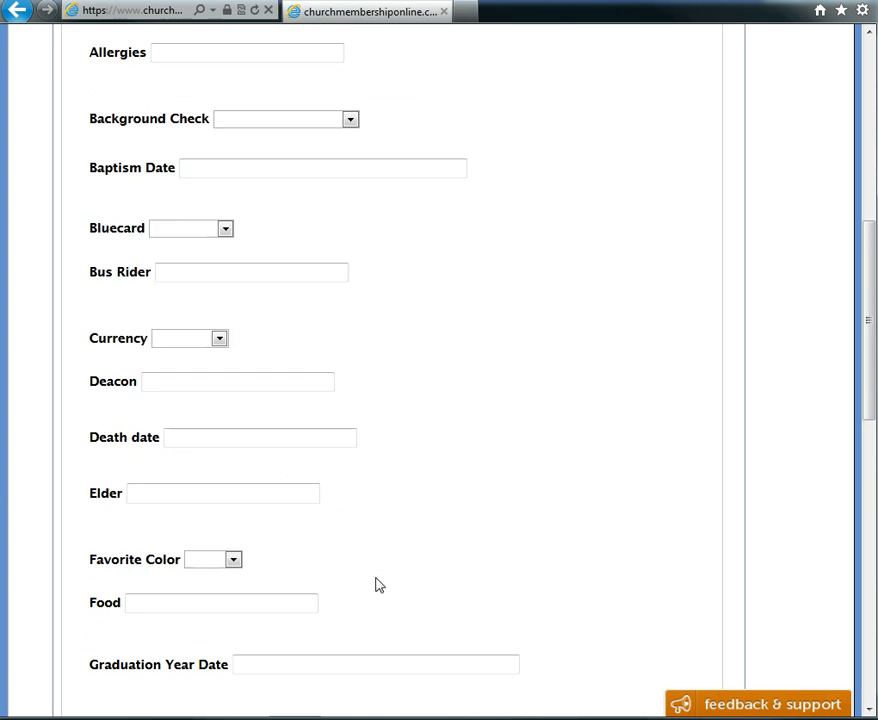
pyautogui.scroll(4, 379, 586)
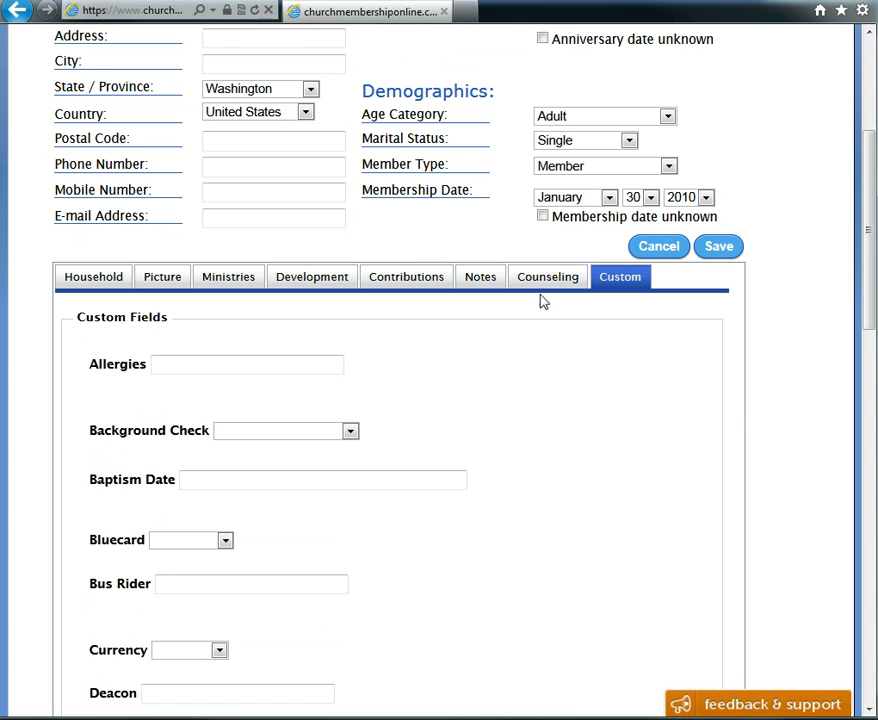
# Enter the counseling note "Wants to grow" for the individual and save the details
pyautogui.click(548, 283)
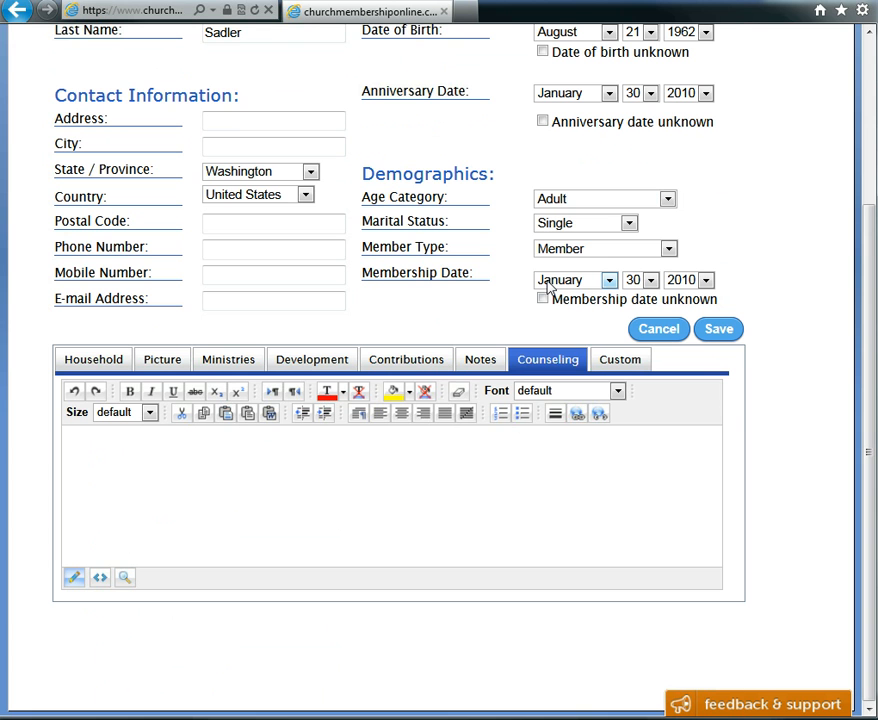
pyautogui.click(154, 448)
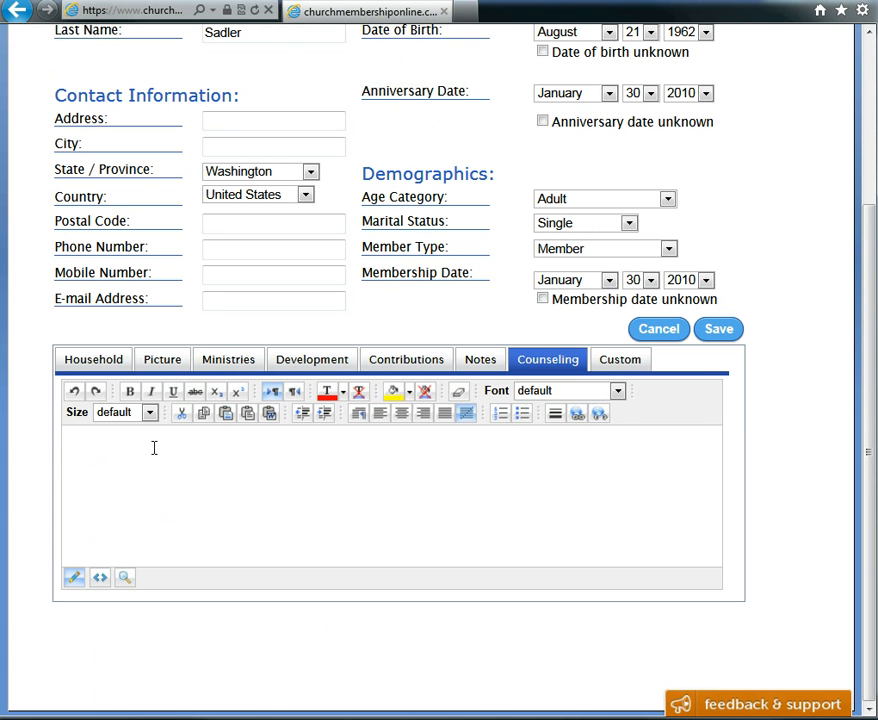
pyautogui.write('Wants to grow')
pyautogui.click(718, 329)
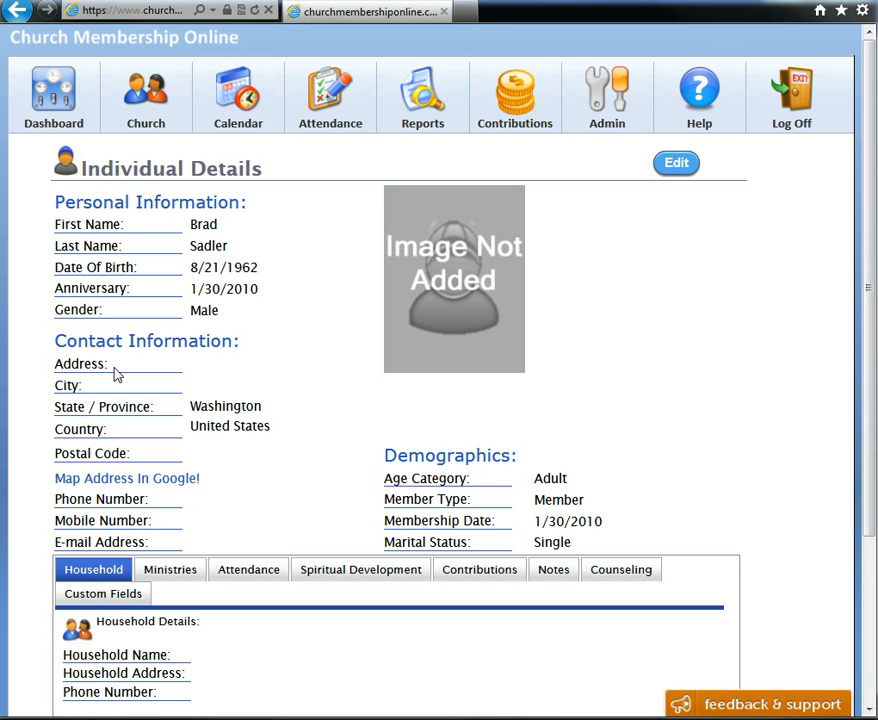
pyautogui.moveTo(147, 107)
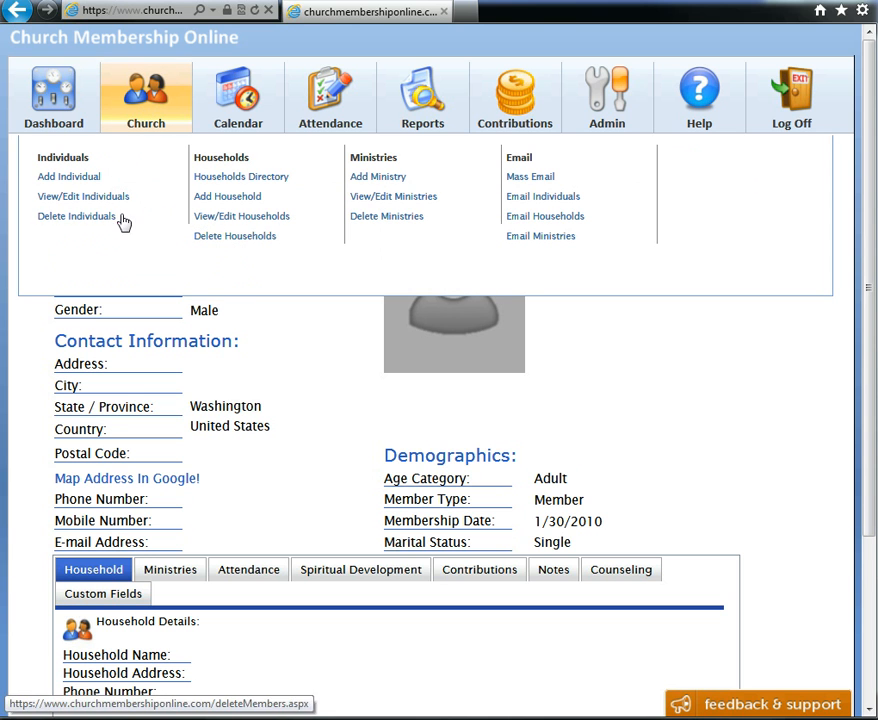
pyautogui.click(250, 243)
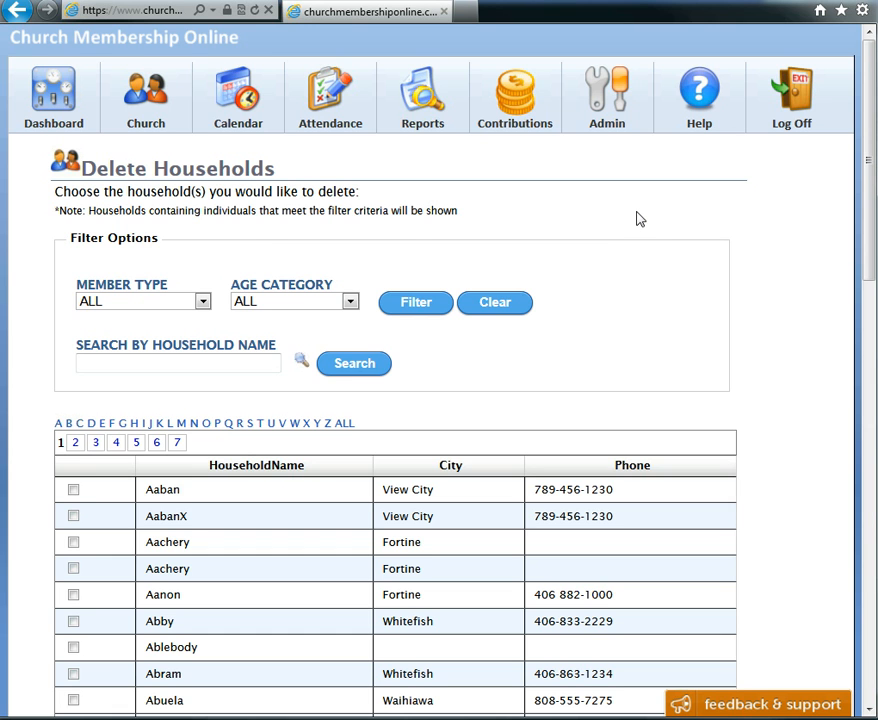
pyautogui.scroll(-2, 600, 233)
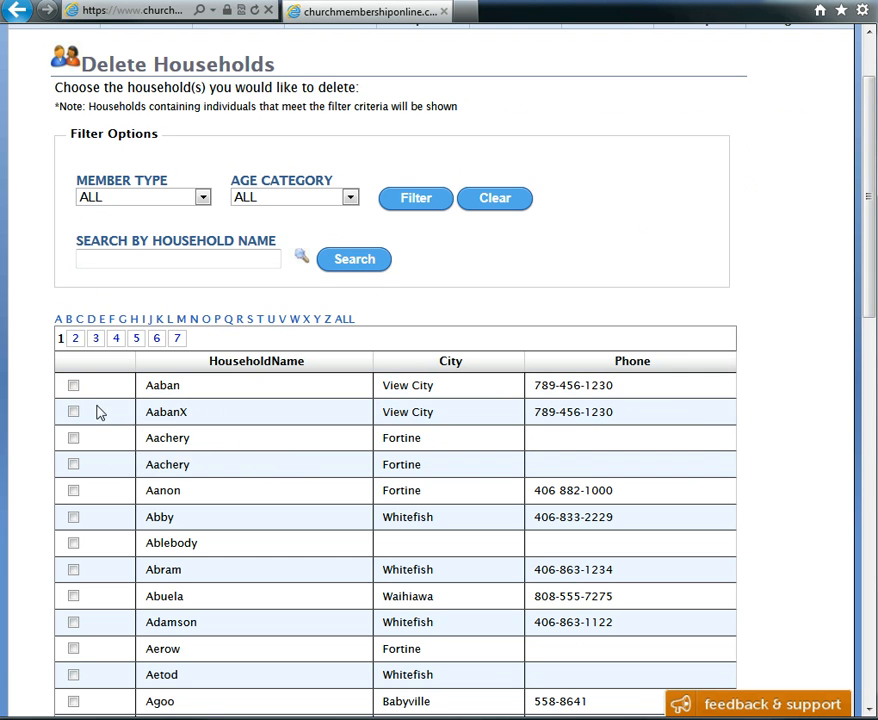
pyautogui.click(73, 413)
pyautogui.scroll(-3, 789, 522)
pyautogui.scroll(-3, 776, 635)
pyautogui.click(722, 630)
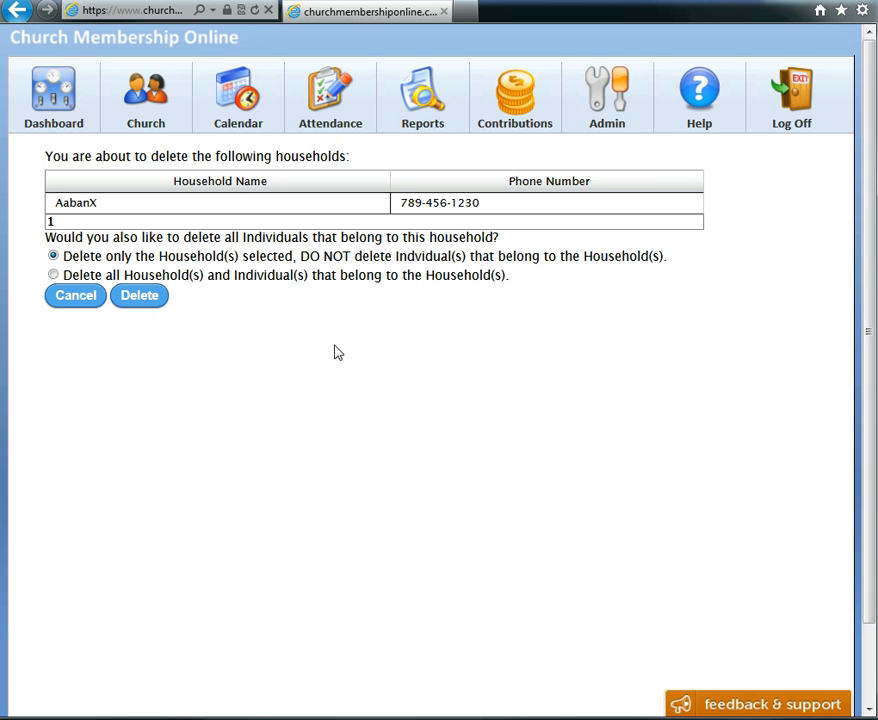
pyautogui.click(75, 297)
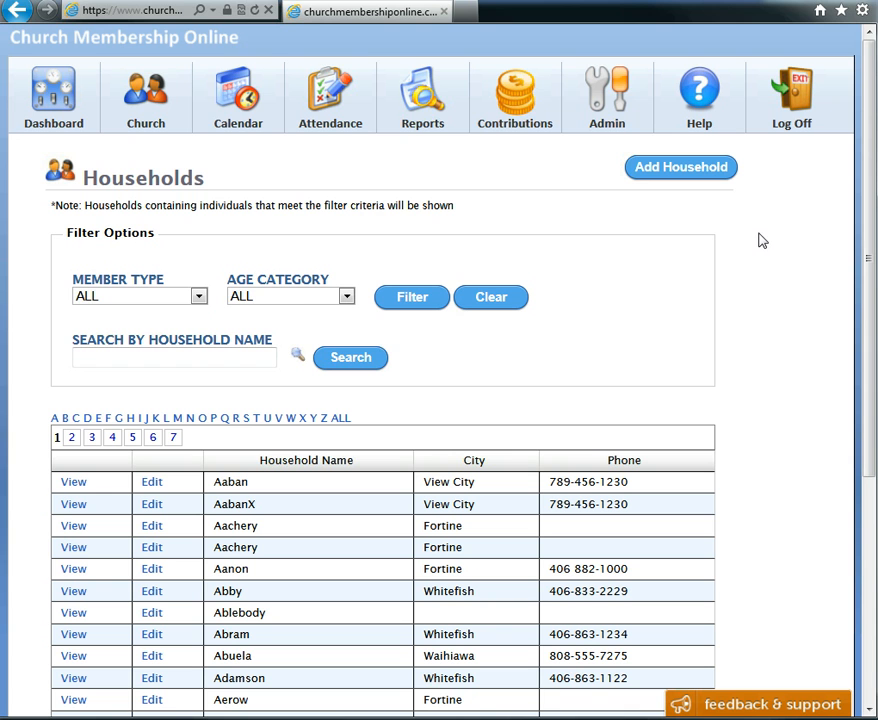
# Archive the first individual in the list by setting the member type to Archived and saving
pyautogui.moveTo(145, 100)
pyautogui.click(97, 201)
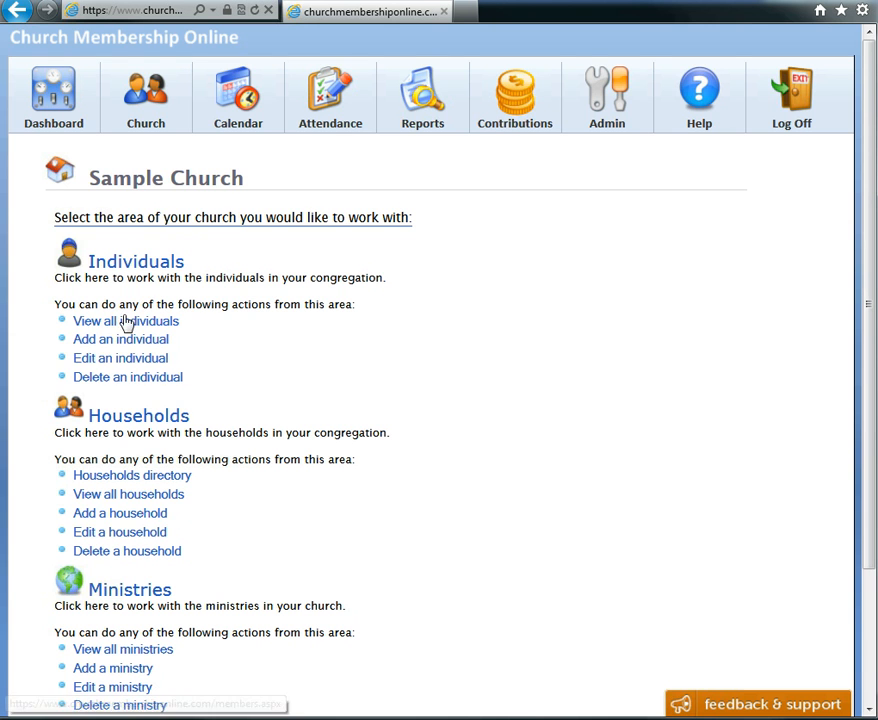
pyautogui.click(121, 364)
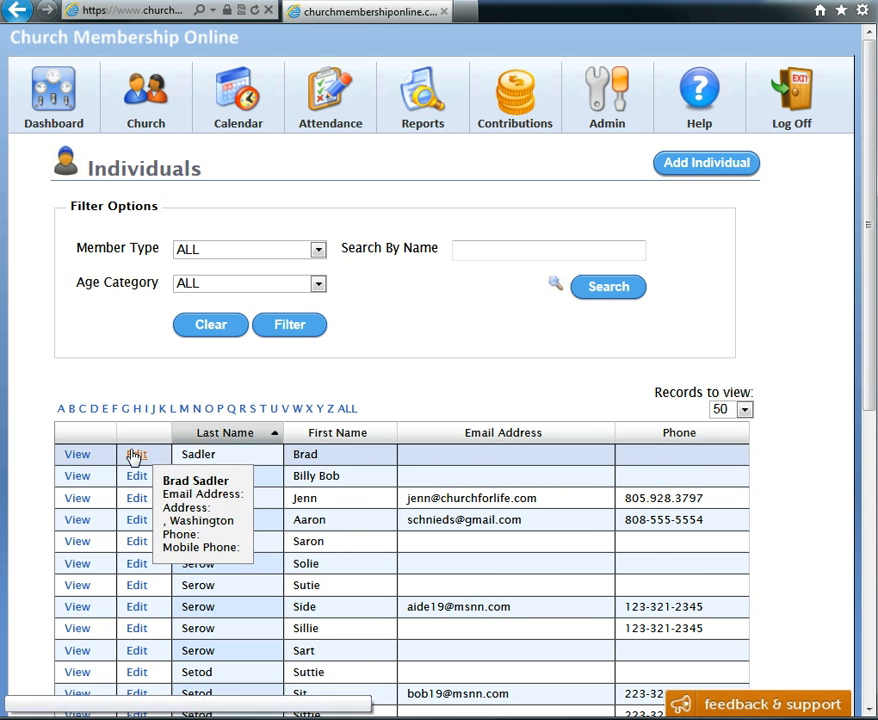
pyautogui.click(136, 454)
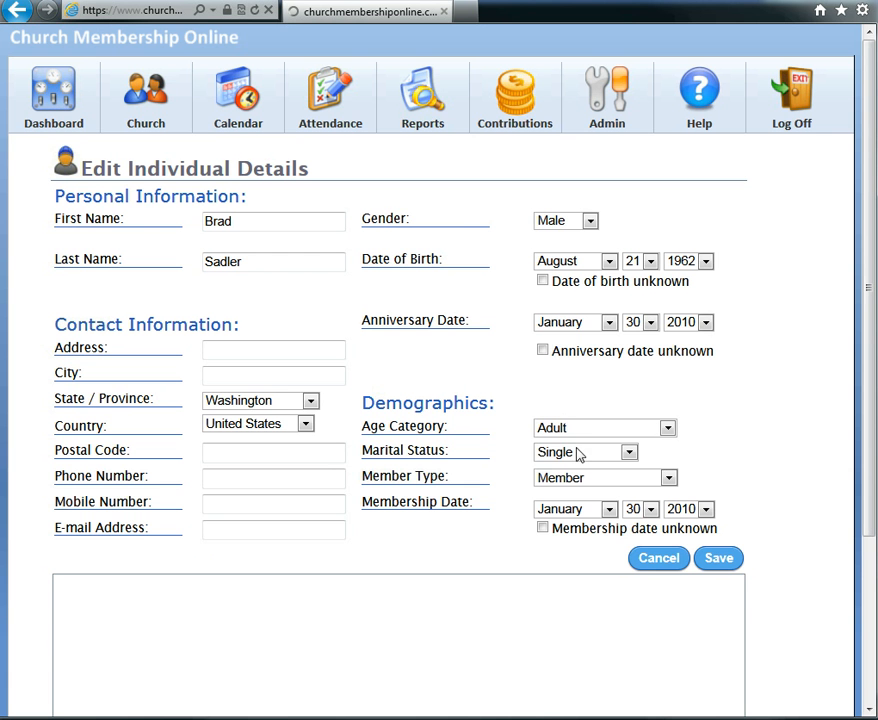
pyautogui.click(668, 481)
pyautogui.click(605, 494)
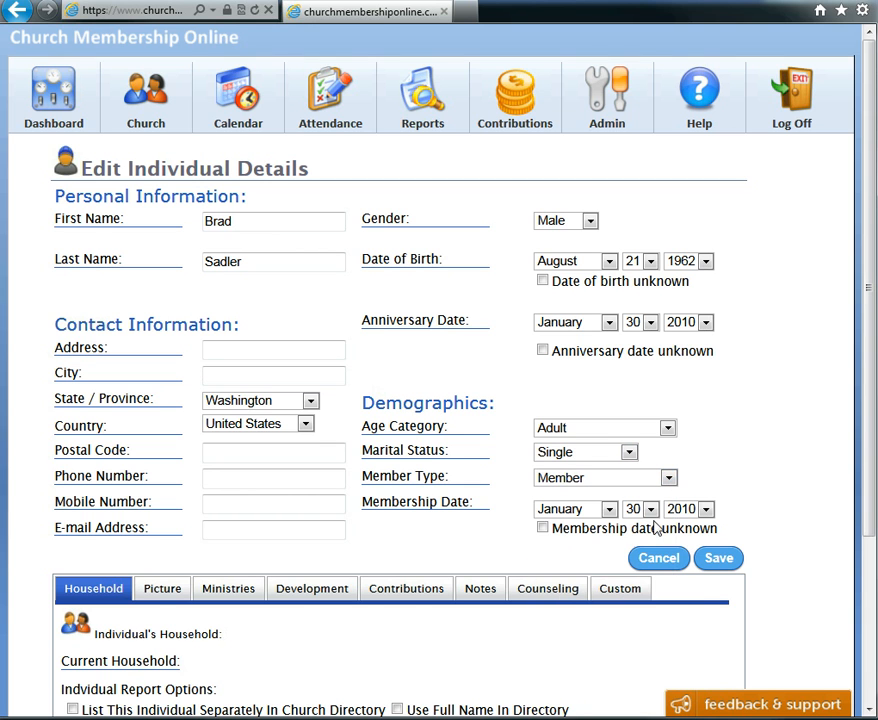
pyautogui.click(717, 560)
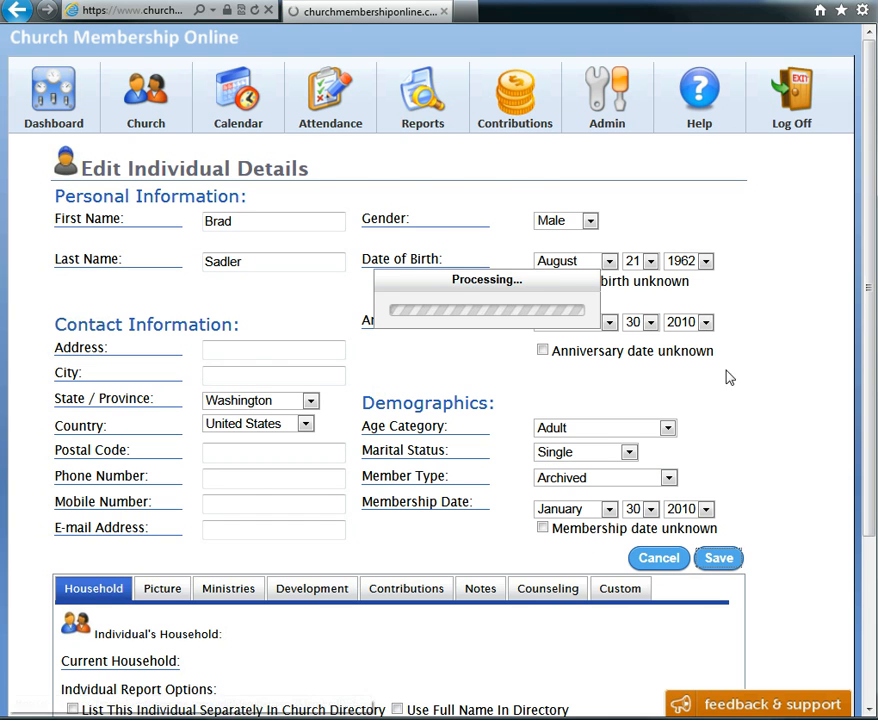
# Delete the AabanX household together with all individuals belonging to it, then return to the dashboard
pyautogui.moveTo(165, 113)
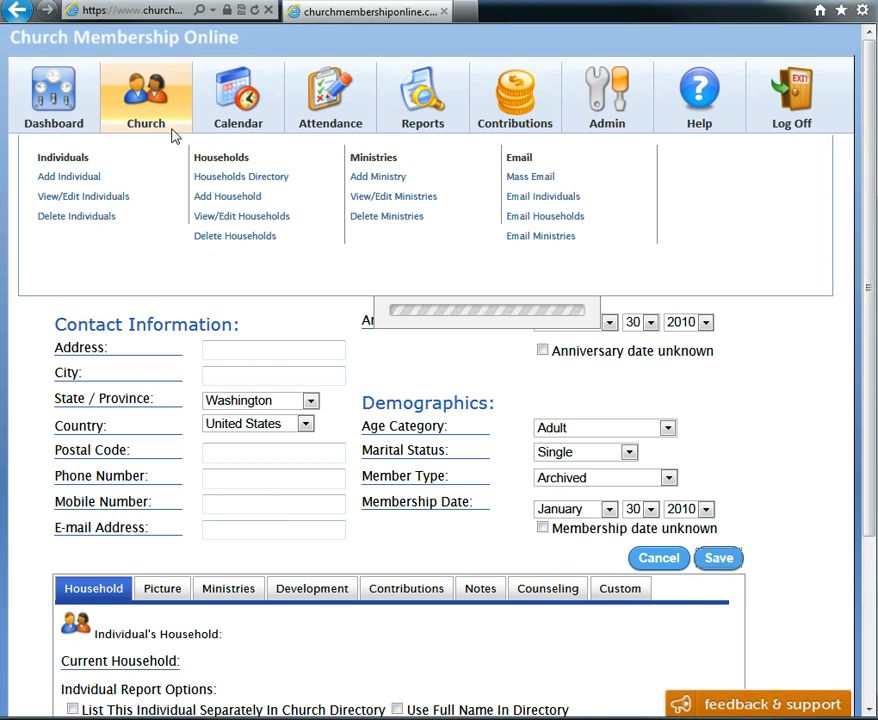
pyautogui.click(216, 240)
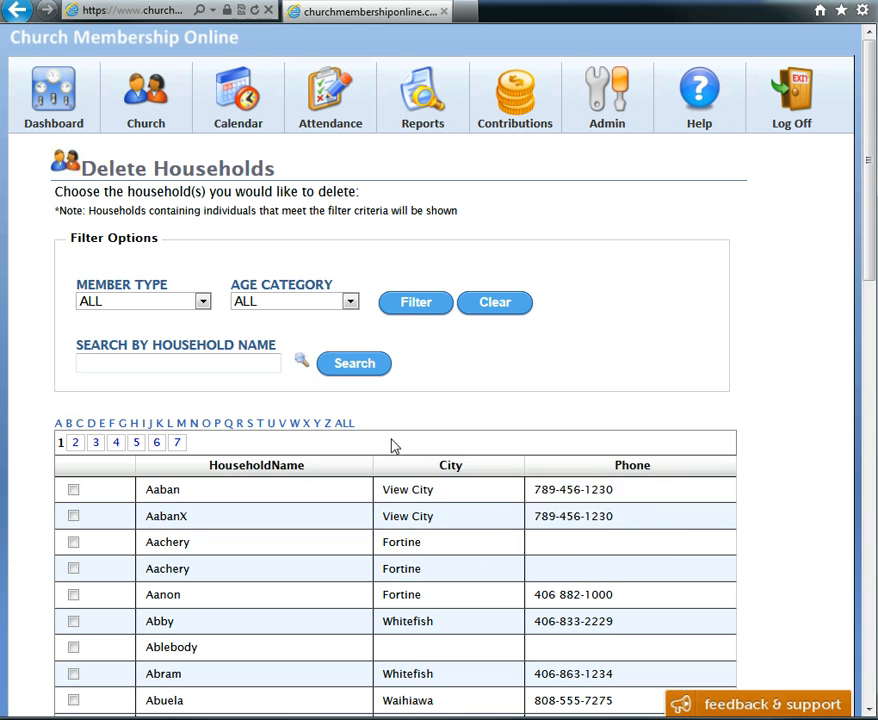
pyautogui.moveTo(212, 493)
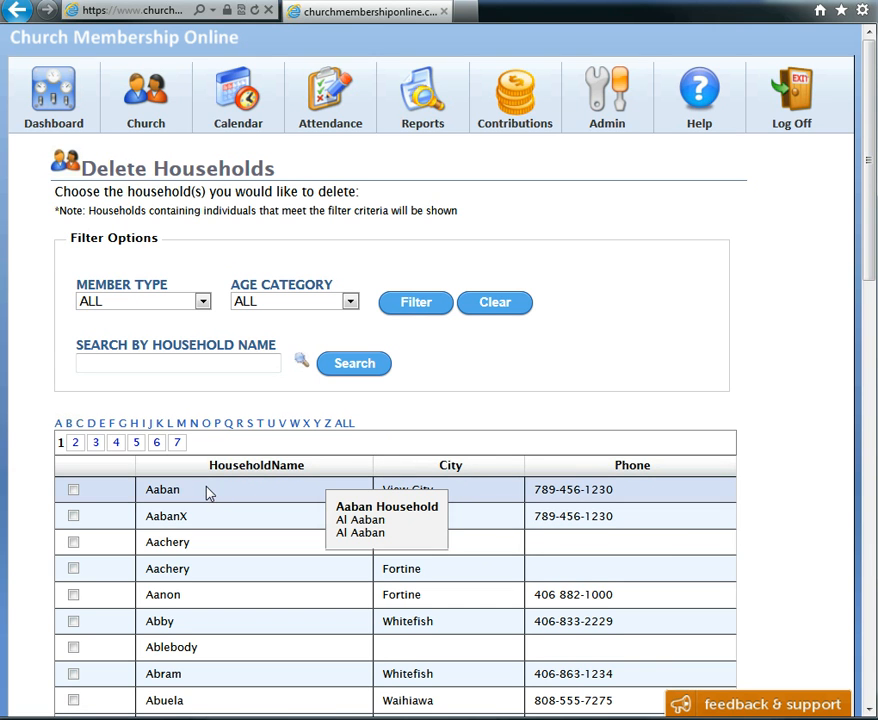
pyautogui.moveTo(211, 521)
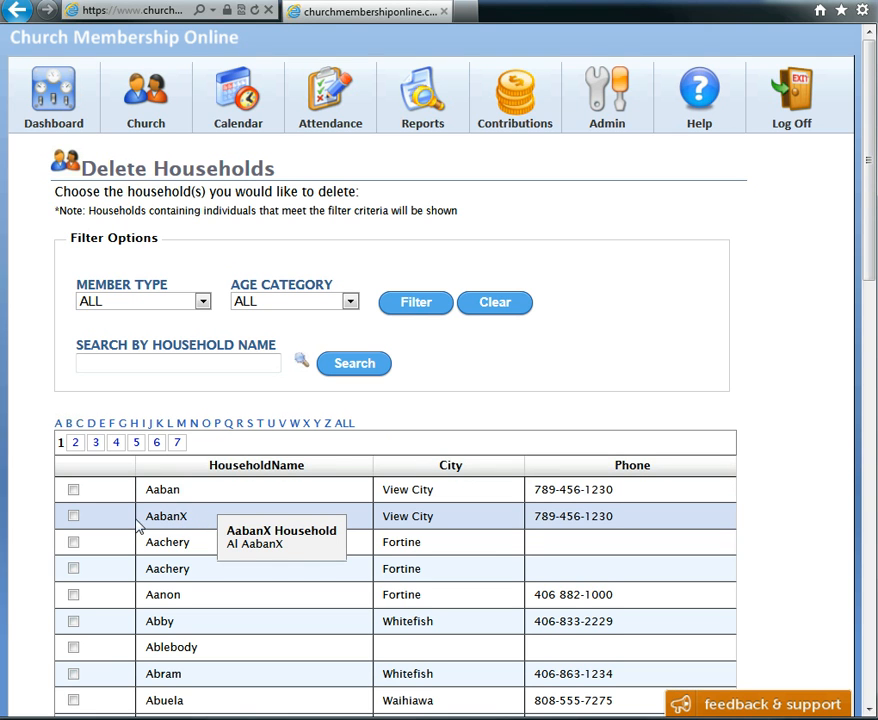
pyautogui.click(73, 516)
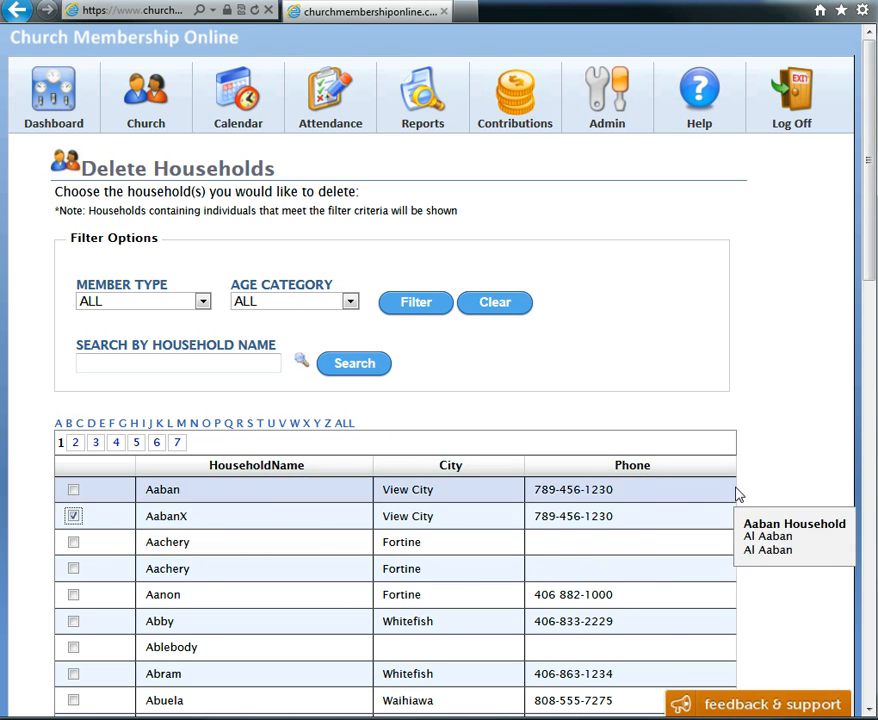
pyautogui.scroll(-5, 784, 462)
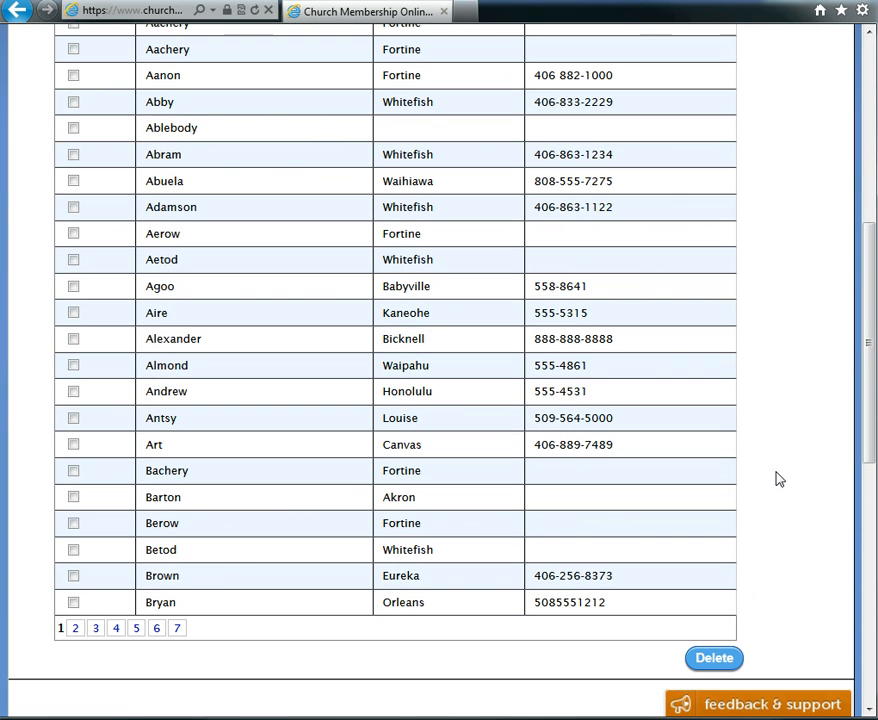
pyautogui.click(716, 658)
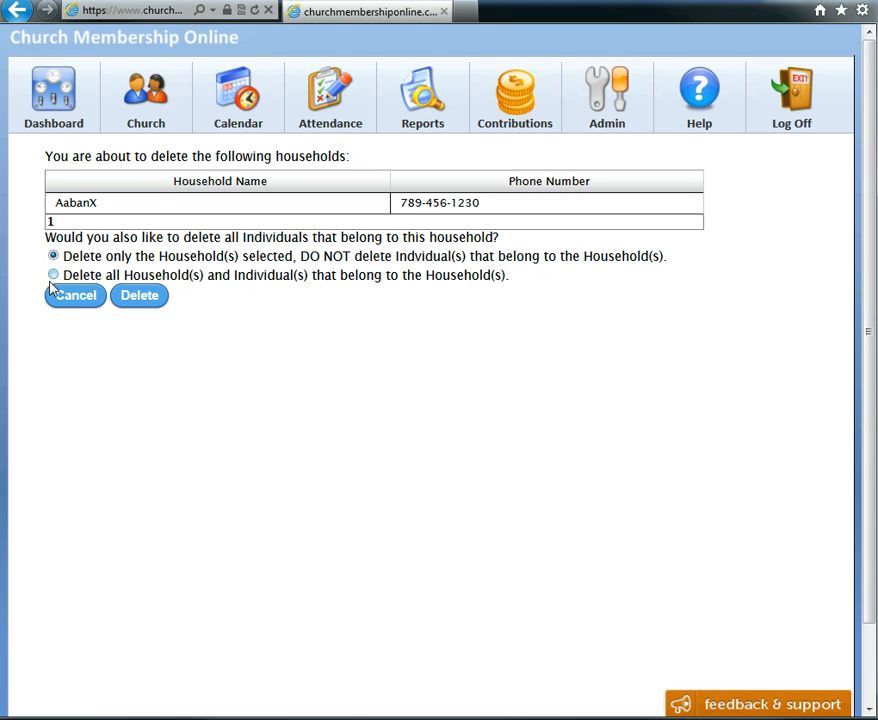
pyautogui.click(53, 275)
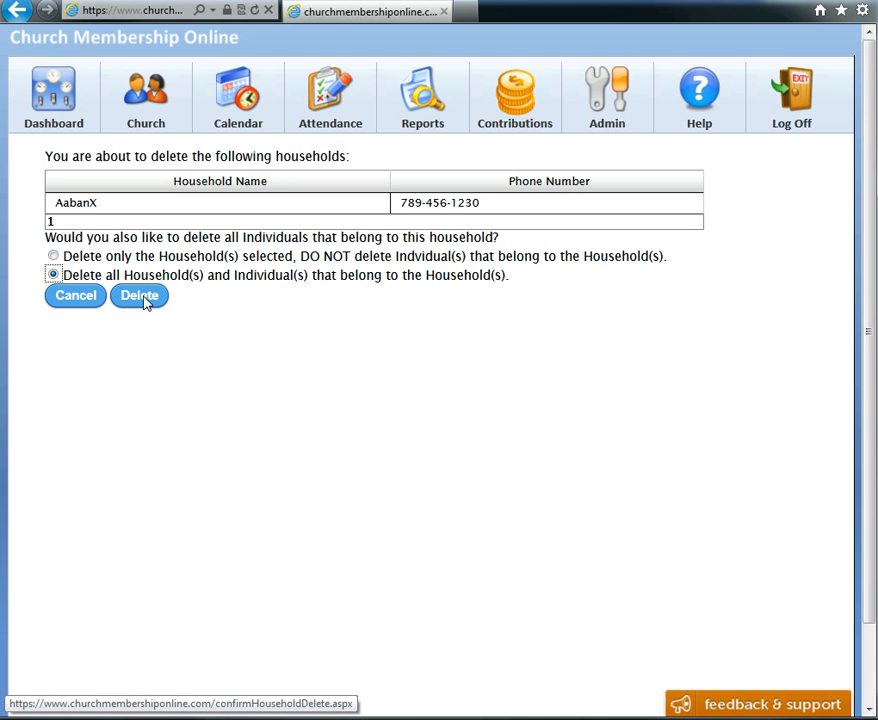
pyautogui.click(142, 297)
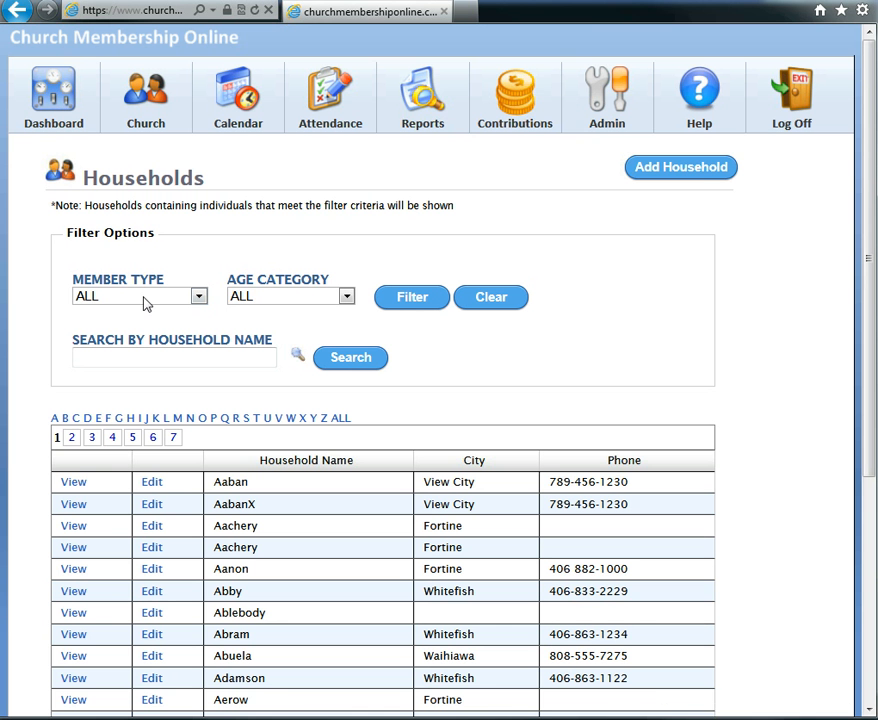
pyautogui.click(68, 104)
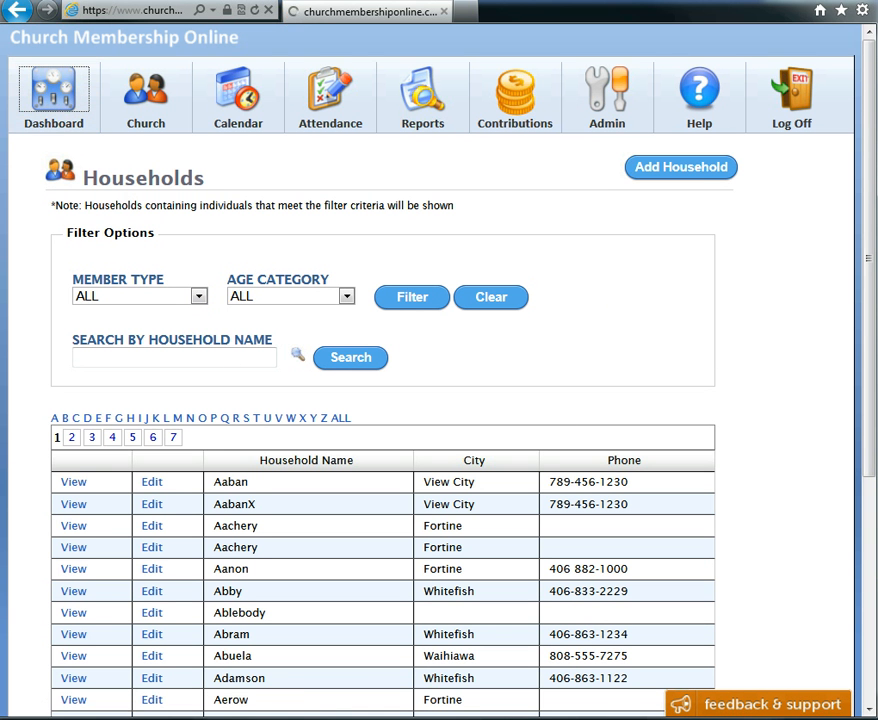